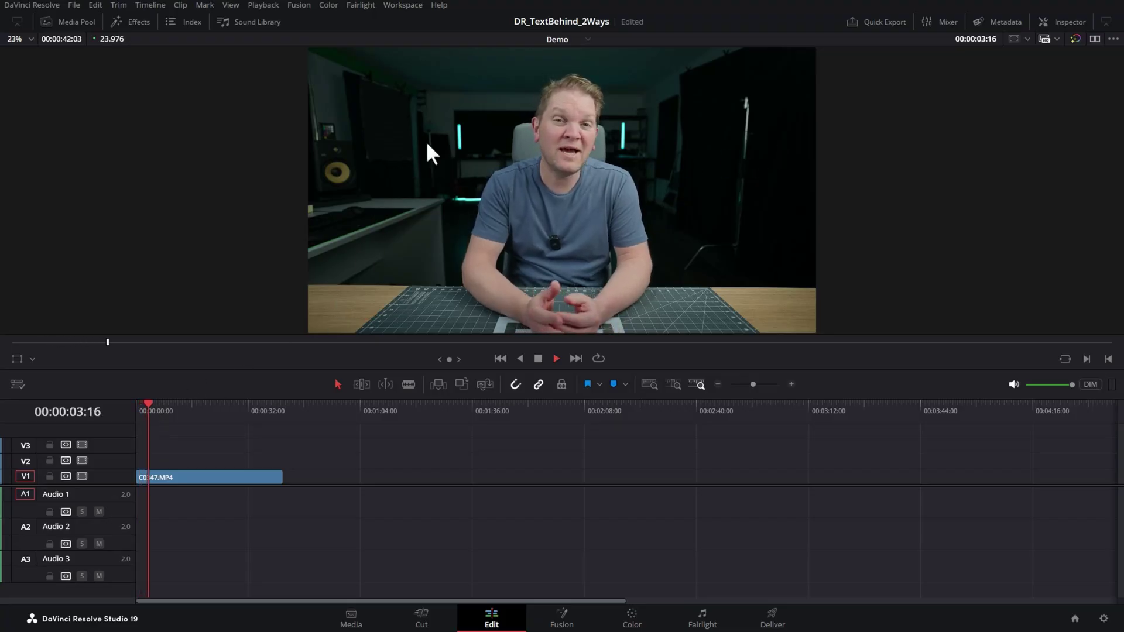
# Stop playback, copy C0347.MP4 to about 01:04 on V1, and park the playhead at 01:17:01
pyautogui.press('space')
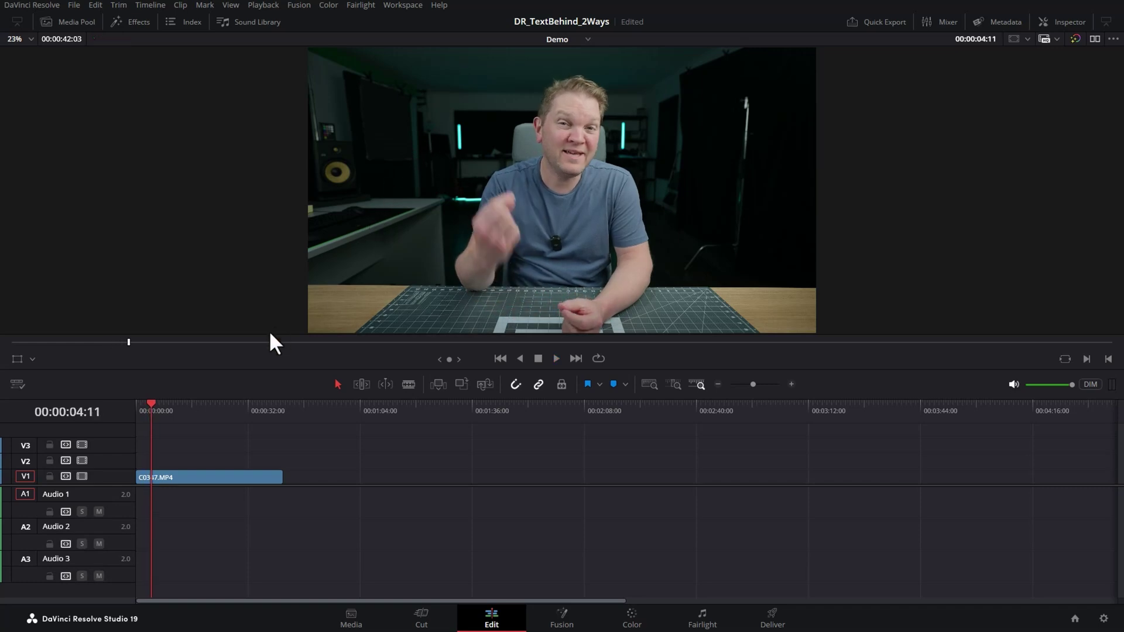
pyautogui.click(189, 477)
pyautogui.moveTo(175, 477); pyautogui.dragTo(418, 489)
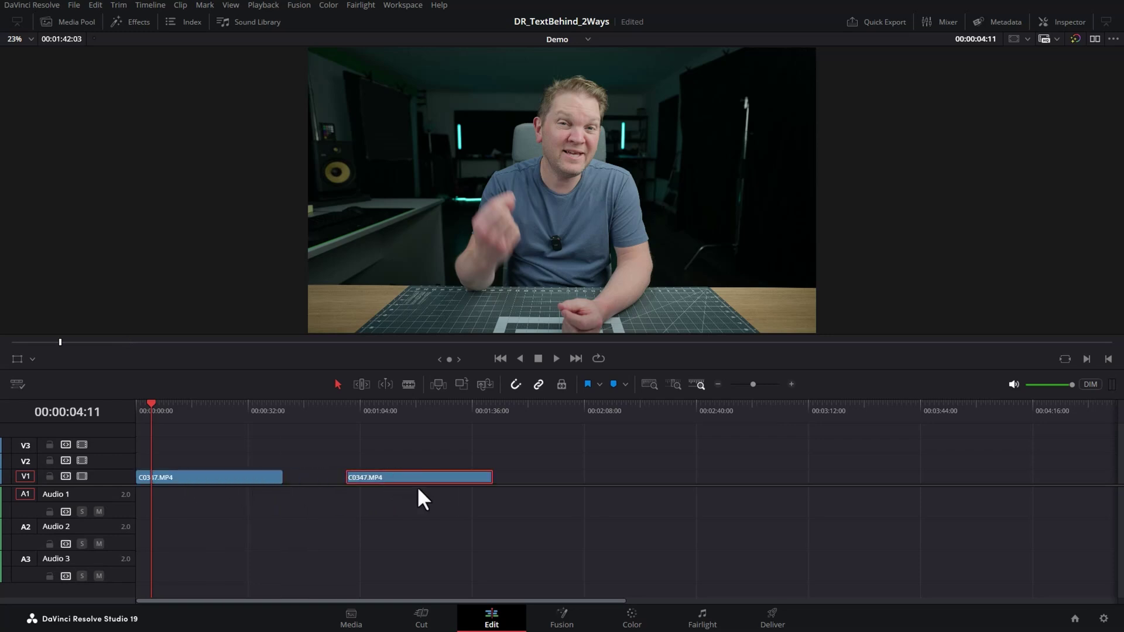
pyautogui.click(405, 406)
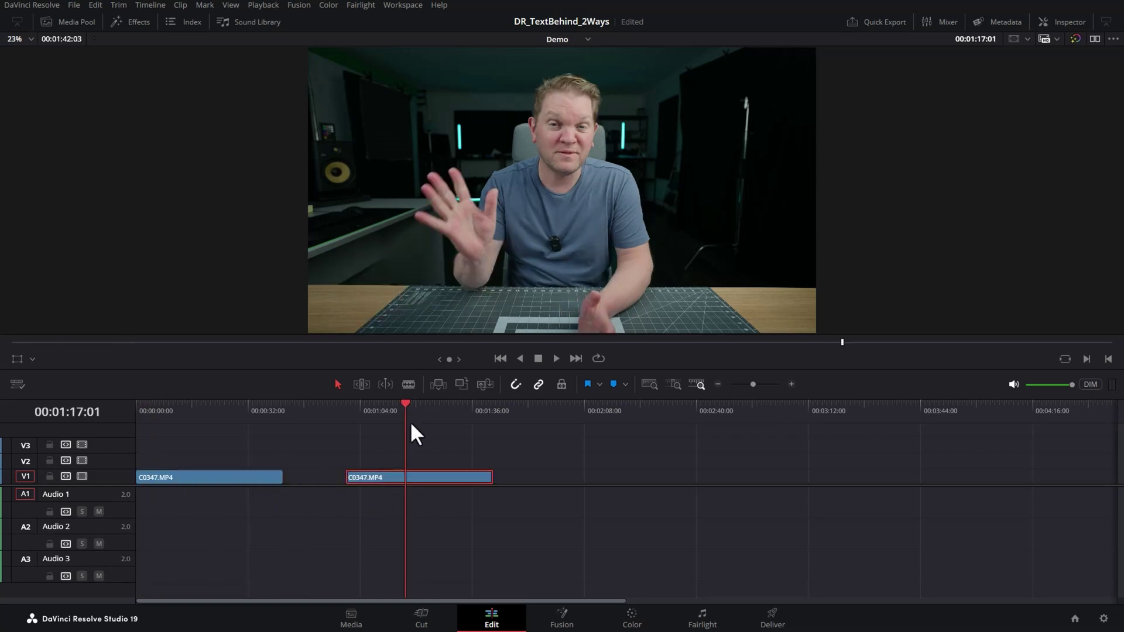
# On the Color page, search the effects for 'depth map' and apply Depth Map to node 01
pyautogui.click(631, 621)
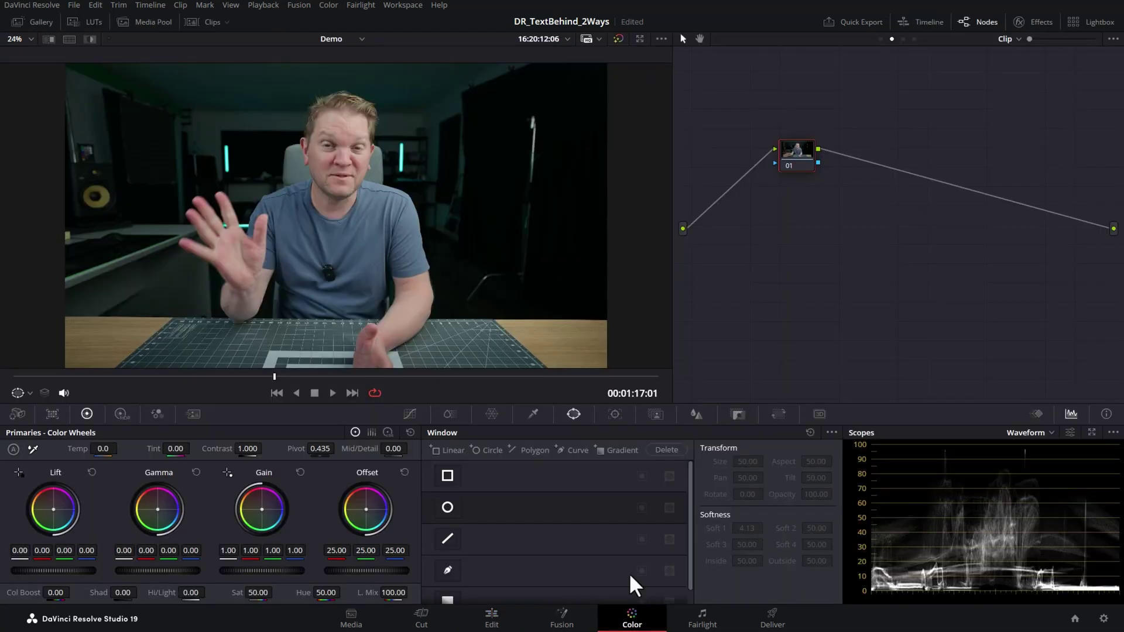
pyautogui.click(1039, 24)
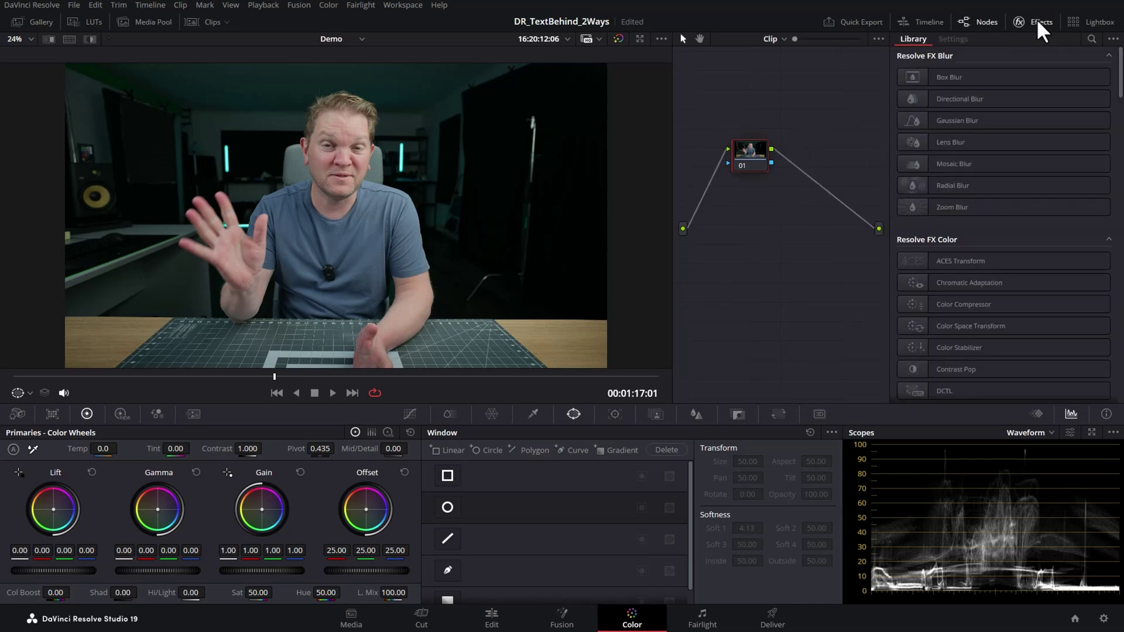
pyautogui.click(1091, 38)
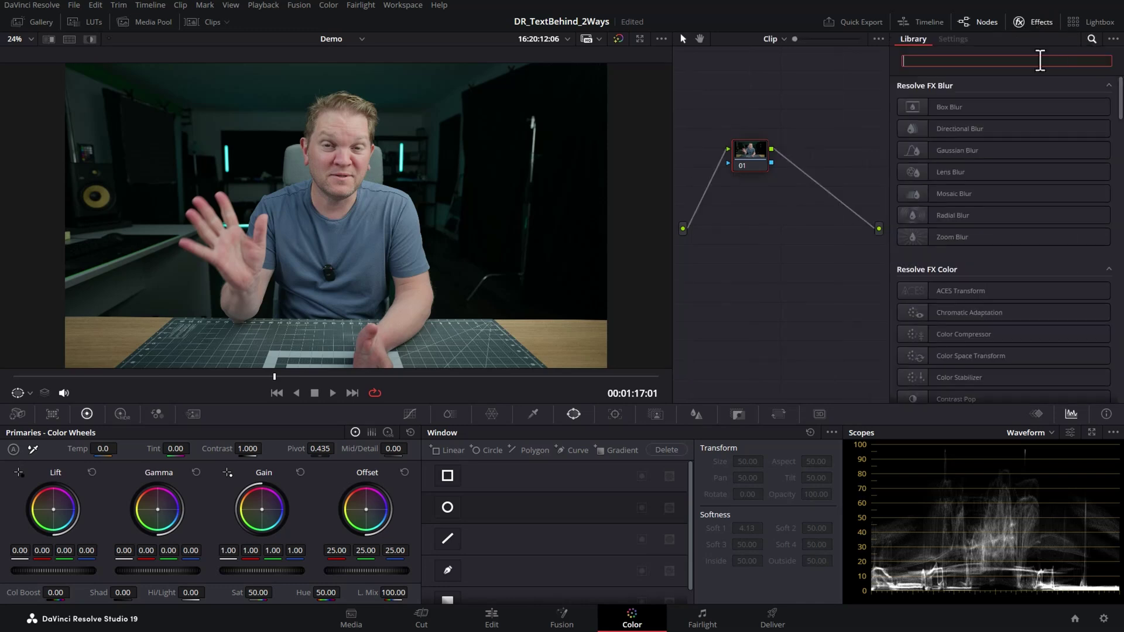
pyautogui.write('depth map')
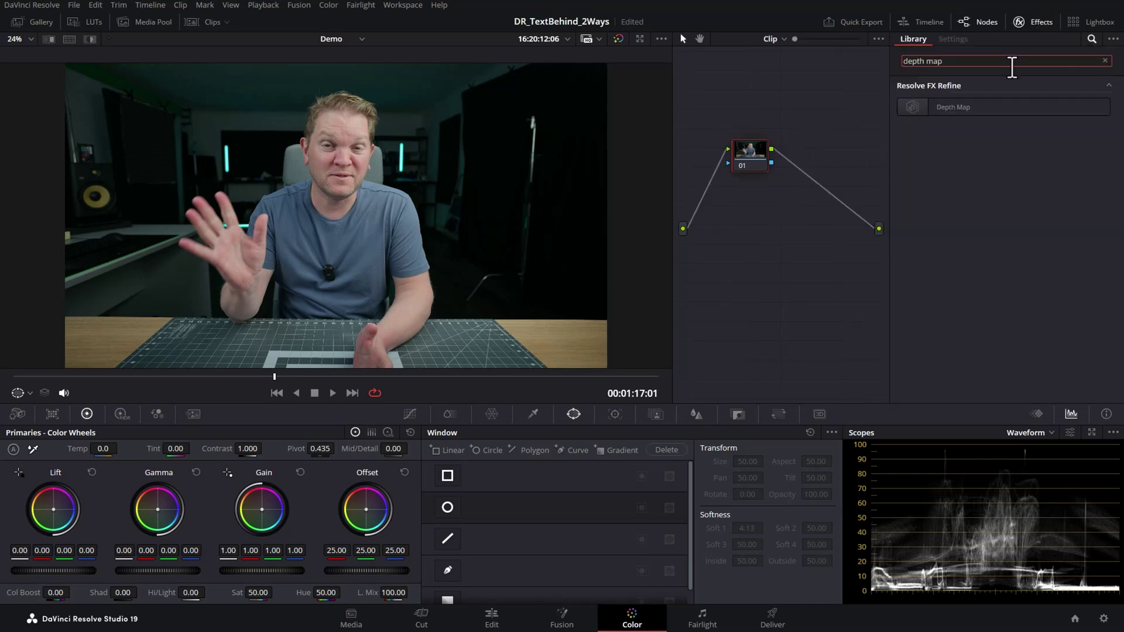
pyautogui.moveTo(921, 113); pyautogui.dragTo(751, 157)
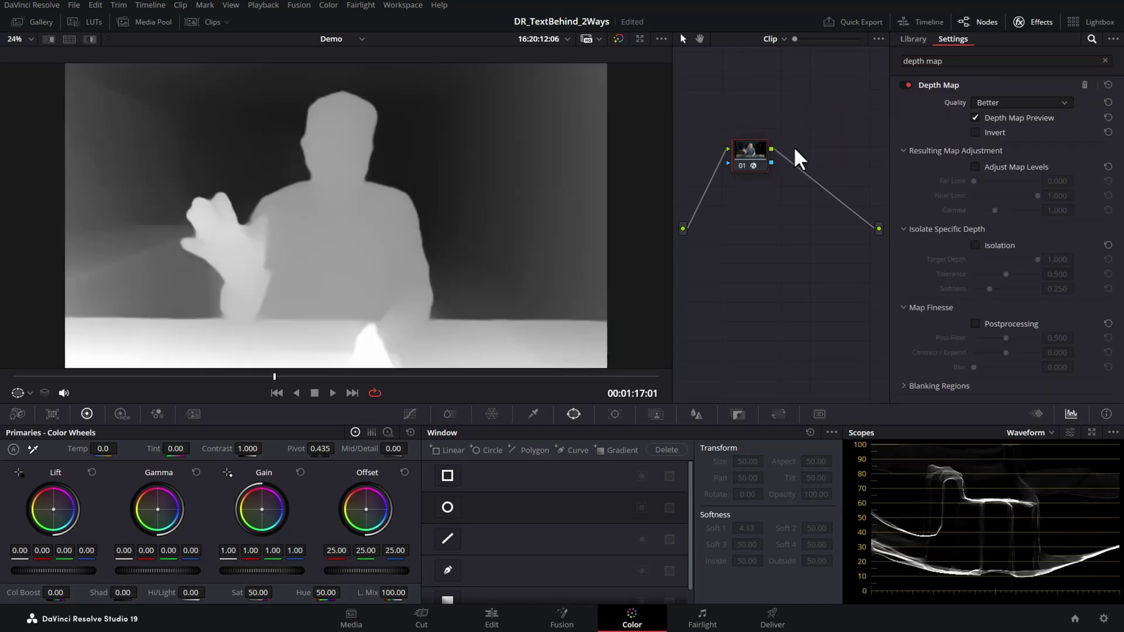
# Set the Depth Map quality to Better and turn on Depth Map Preview
pyautogui.click(1065, 100)
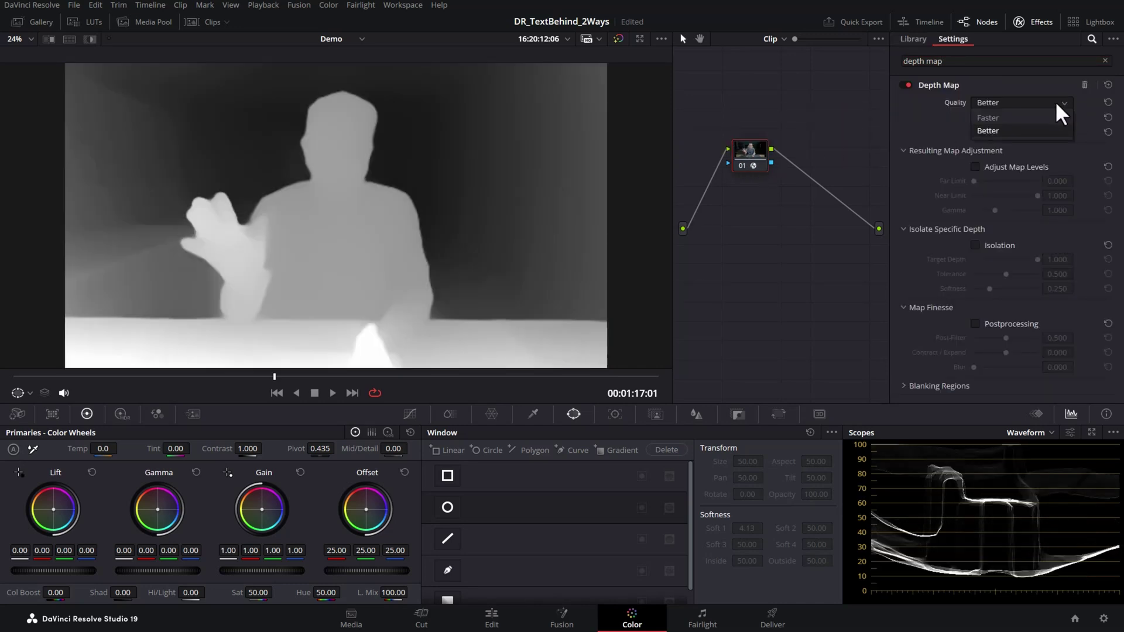
pyautogui.click(1008, 131)
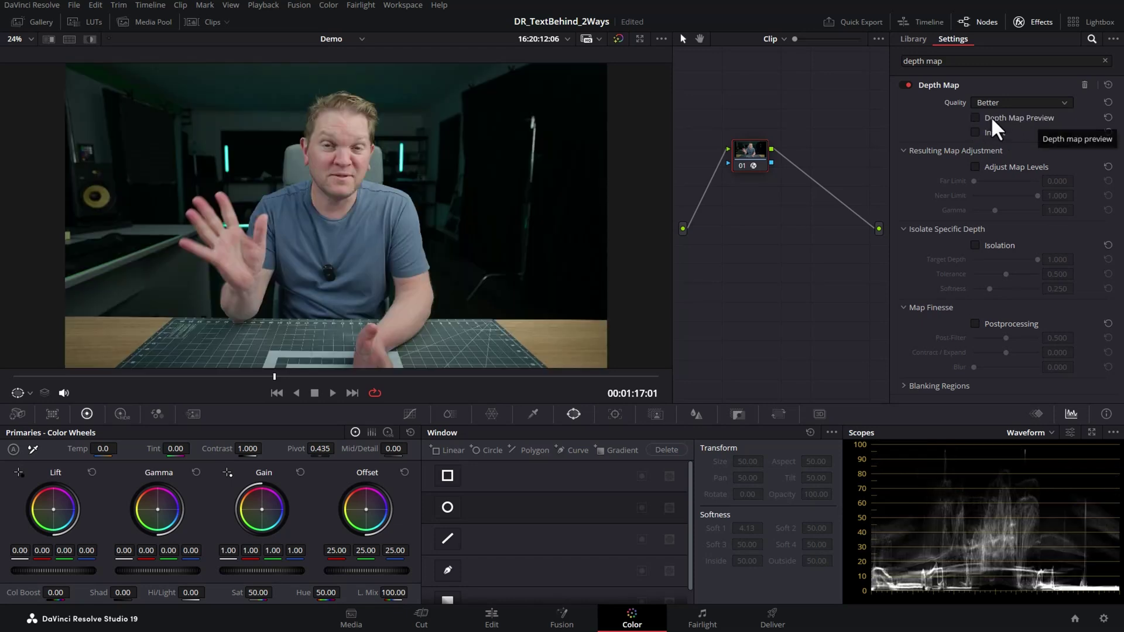
pyautogui.click(975, 116)
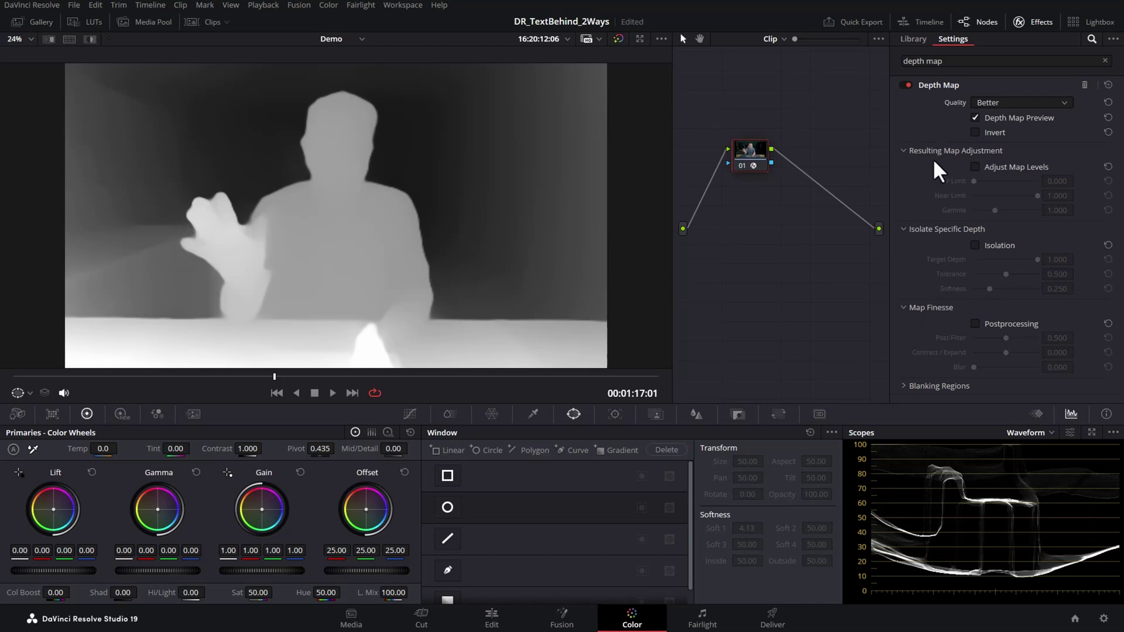
# Enable Adjust Map Levels and set Far Limit to 0.537 and Near Limit to 0.565
pyautogui.click(975, 168)
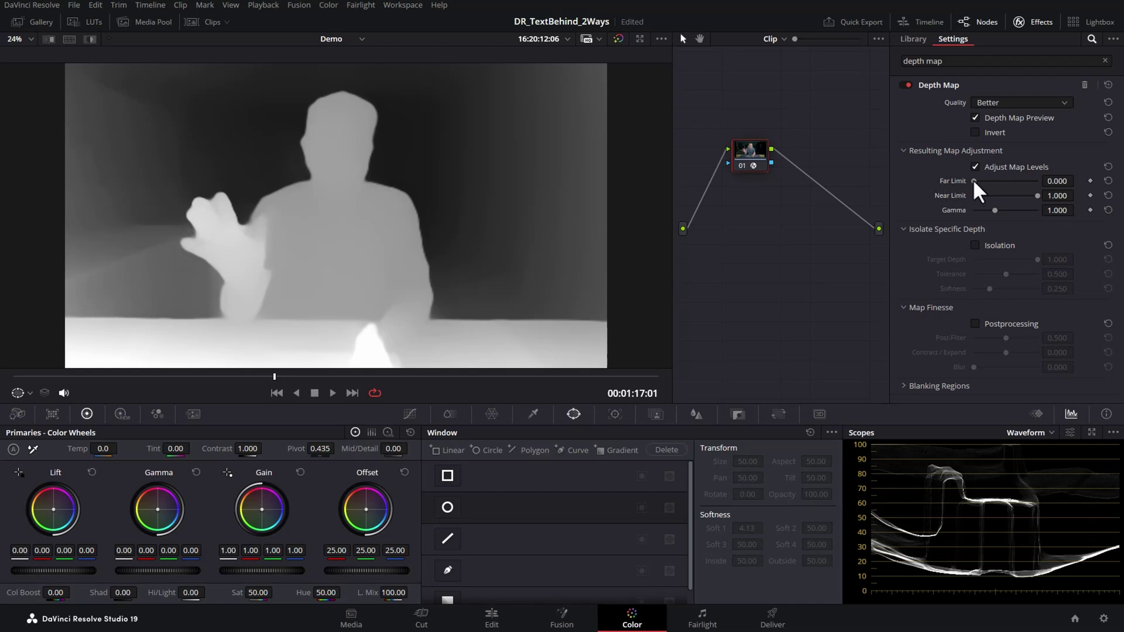
pyautogui.moveTo(975, 182)
pyautogui.mouseDown()
pyautogui.moveTo(1003, 182)
pyautogui.moveTo(968, 181)
pyautogui.mouseUp()
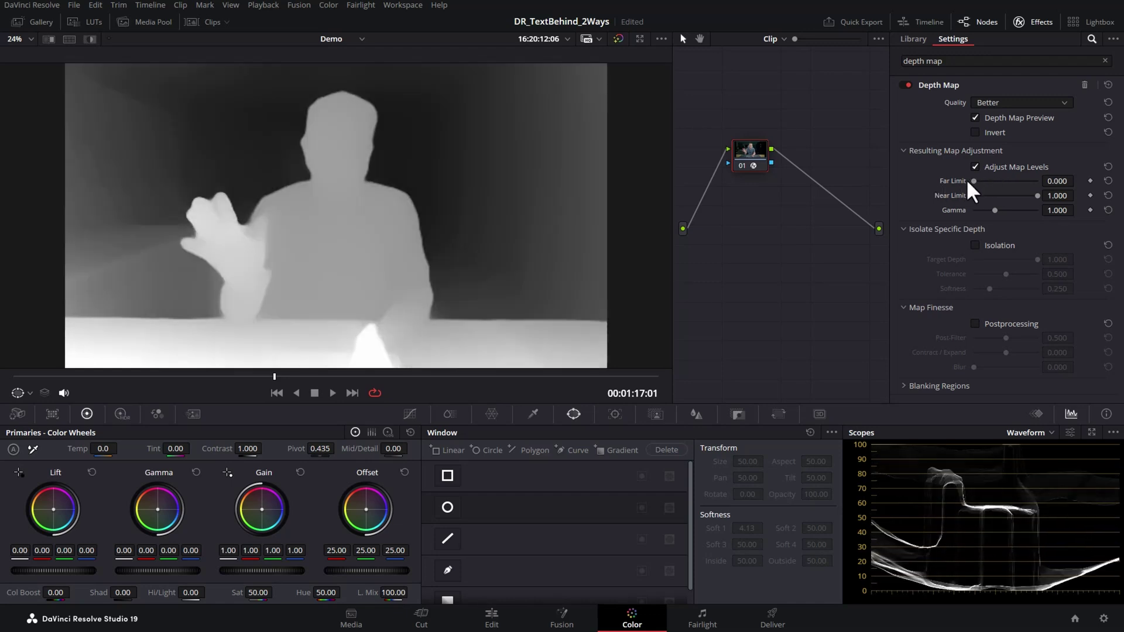
pyautogui.moveTo(1038, 194); pyautogui.dragTo(1013, 196)
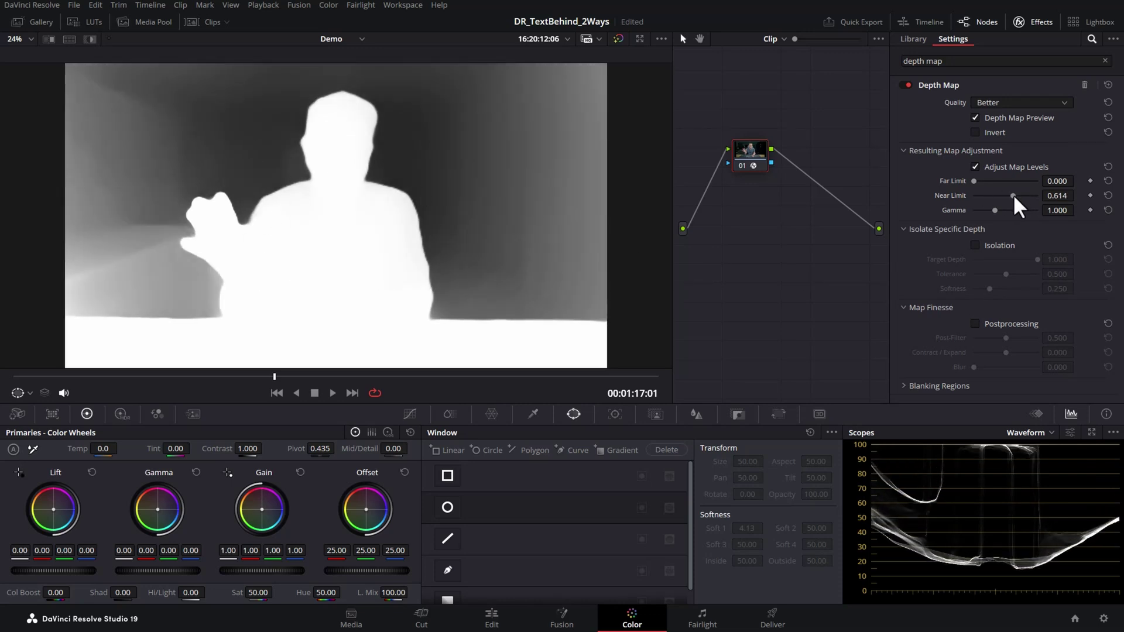
pyautogui.moveTo(1014, 196)
pyautogui.mouseDown()
pyautogui.moveTo(976, 181)
pyautogui.moveTo(1008, 181)
pyautogui.mouseUp()
# Enable Postprocessing and lower the Post-Filter to 0.128
pyautogui.scroll(5, 377, 251)
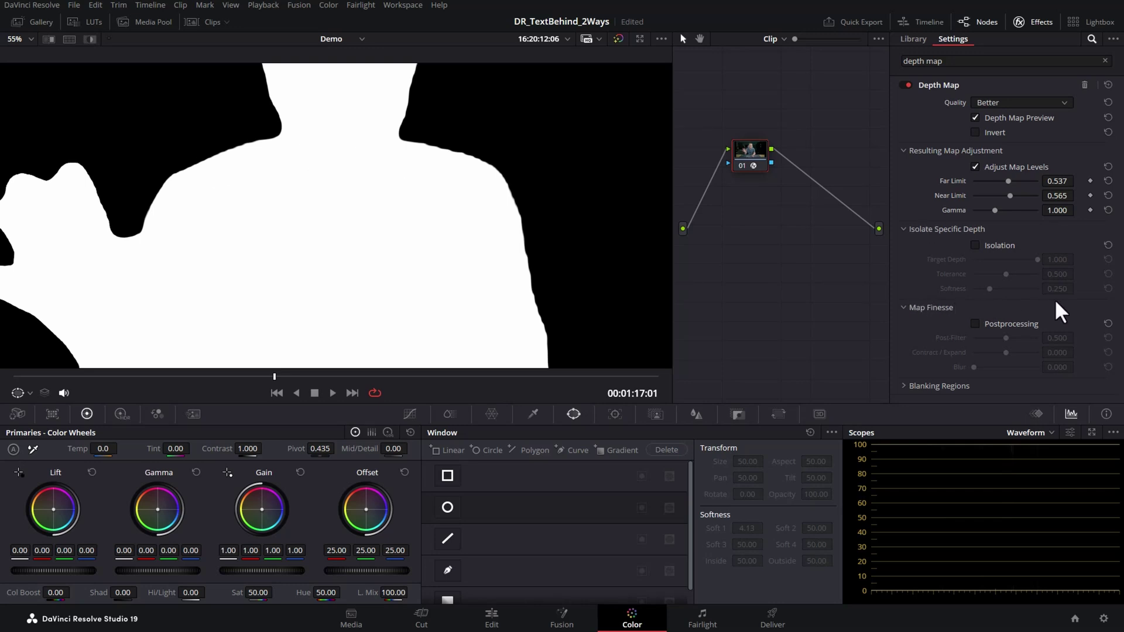
pyautogui.click(975, 324)
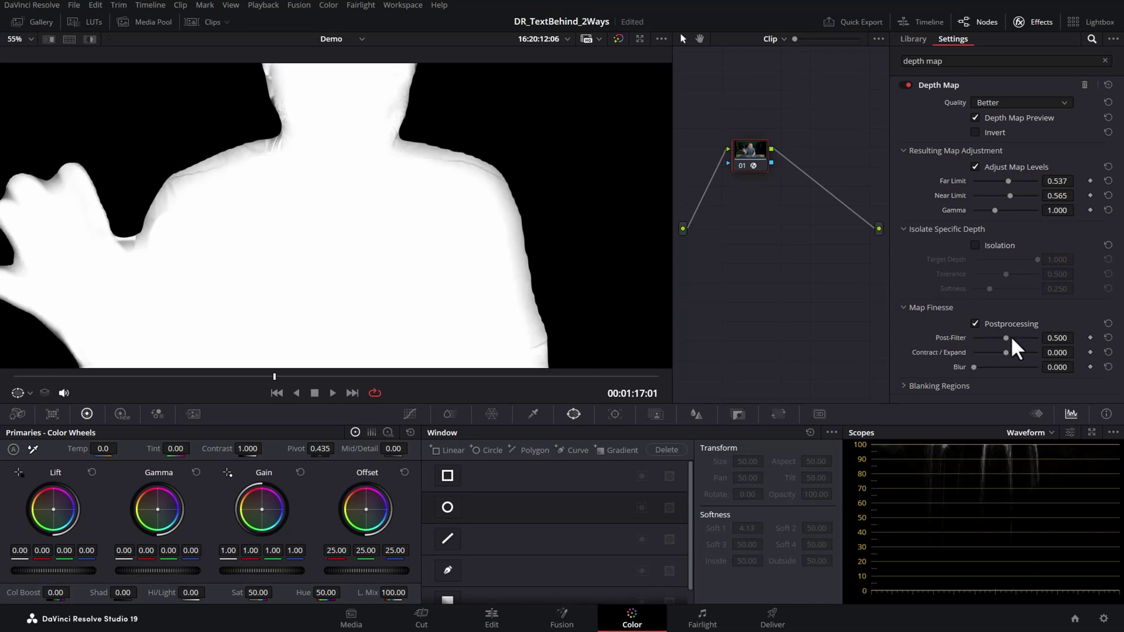
pyautogui.moveTo(1007, 338); pyautogui.dragTo(982, 338)
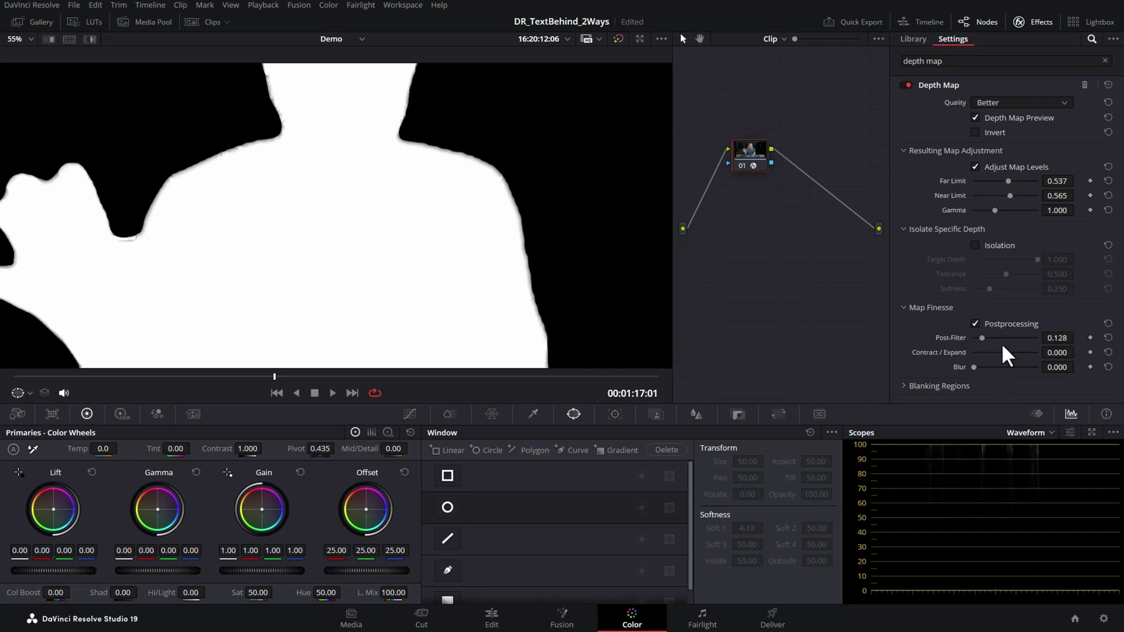
# Turn off the depth preview, route node 01's depth matte into a new alpha output, and refit the viewer
pyautogui.click(975, 118)
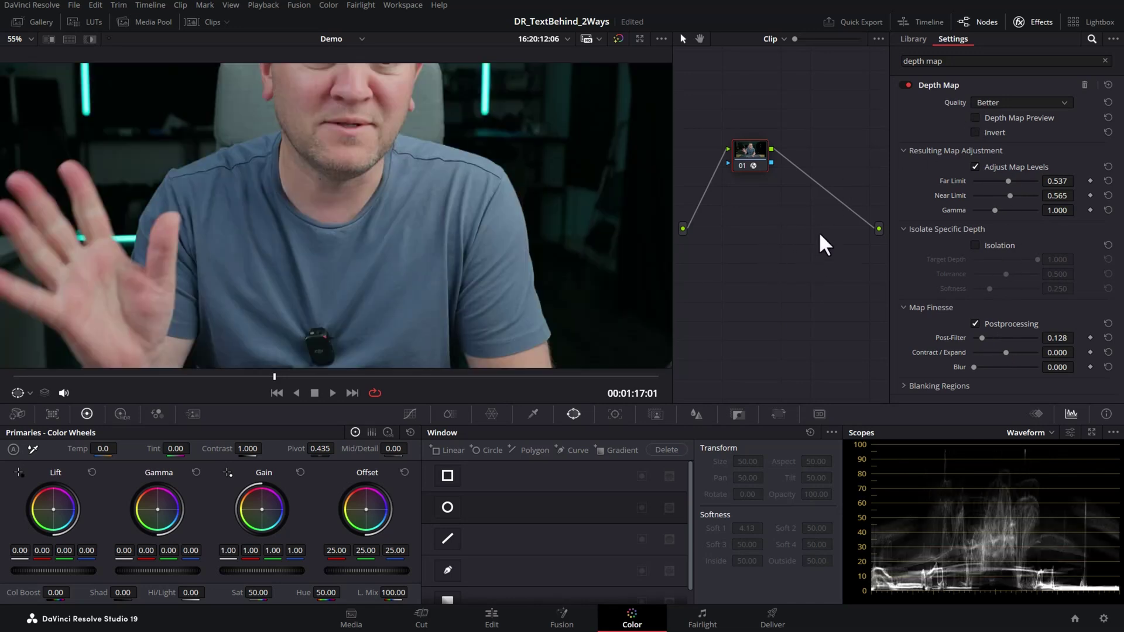
pyautogui.rightClick(795, 254)
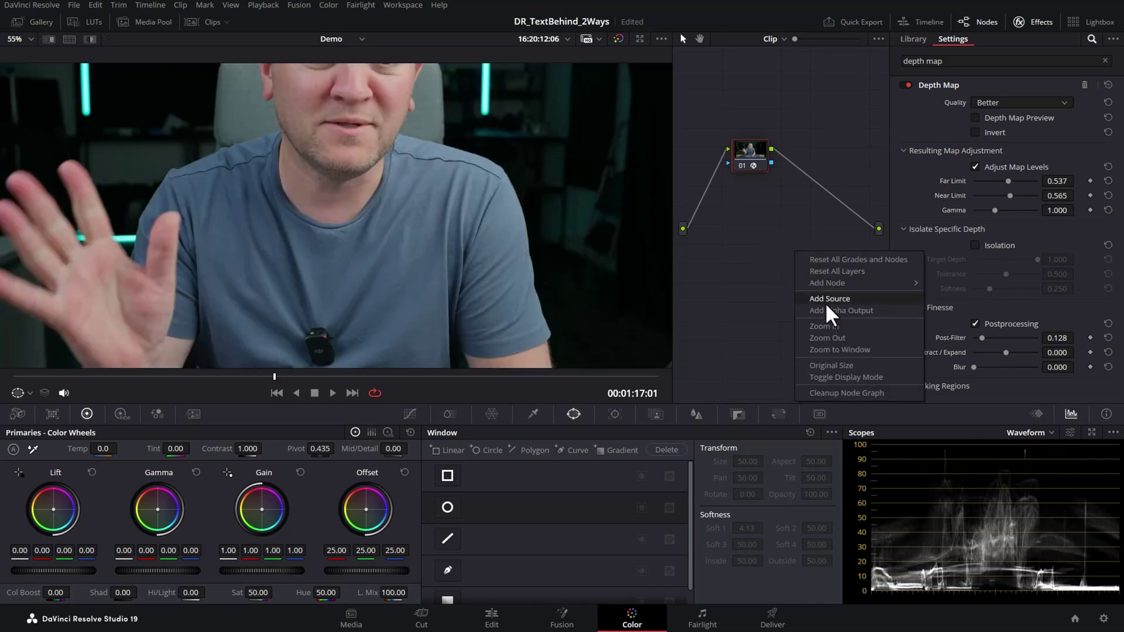
pyautogui.click(889, 316)
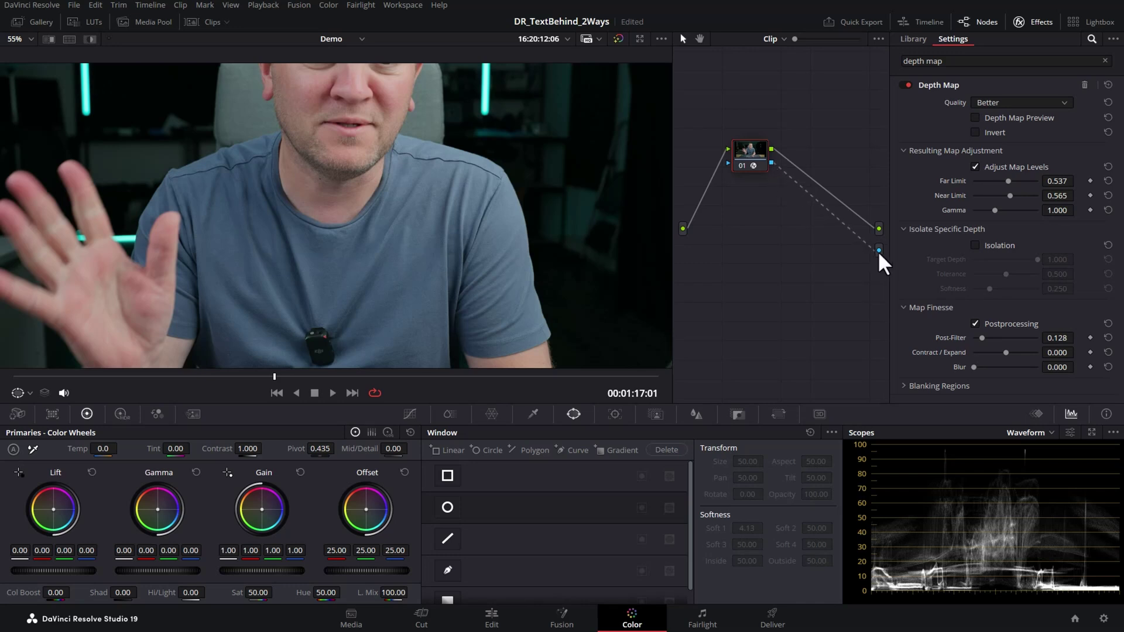
pyautogui.hotkey('shift', 'z')
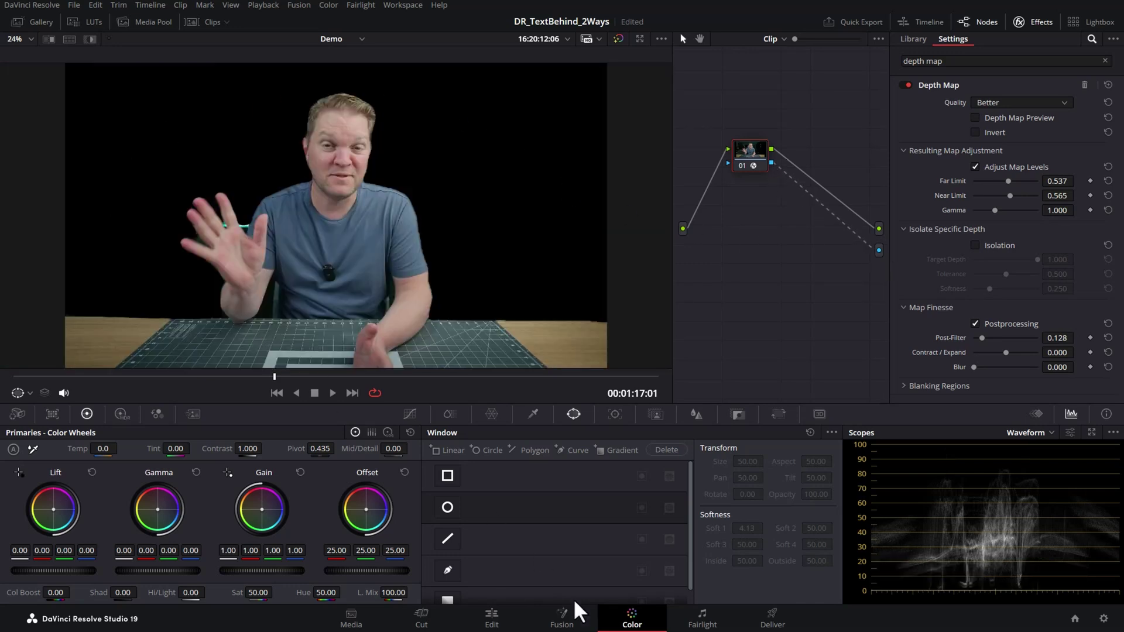
# On the Edit page, stack the masked clip on V3 above the original on V1
pyautogui.click(501, 625)
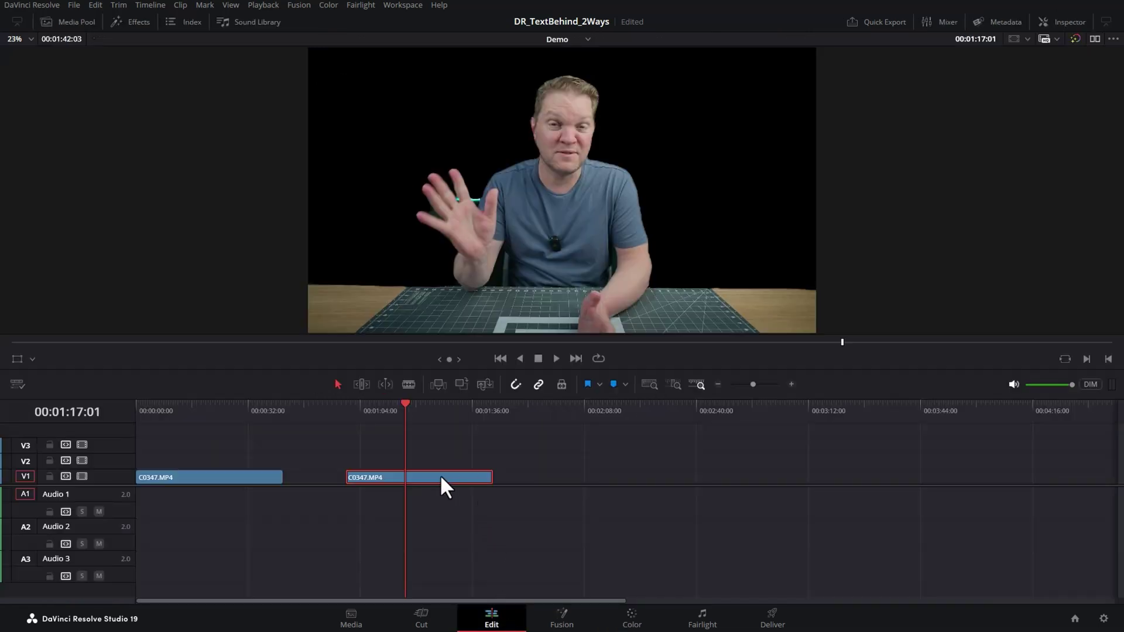
pyautogui.moveTo(440, 473); pyautogui.dragTo(226, 443)
pyautogui.click(225, 479)
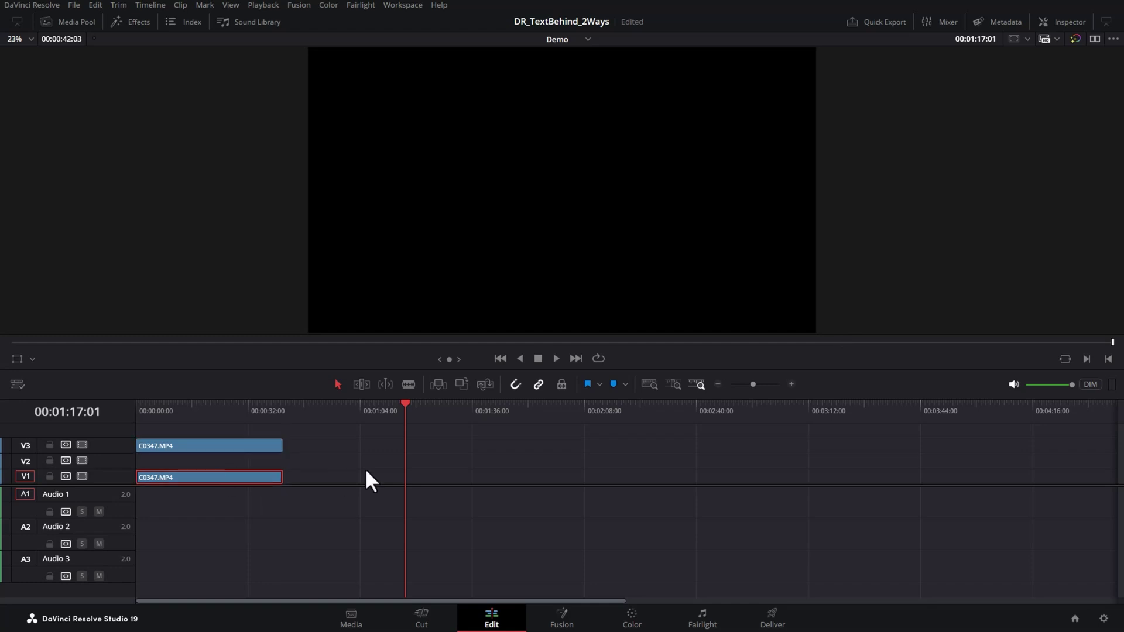
# Add a Text title on V2 and extend it to the clip's full length
pyautogui.click(125, 25)
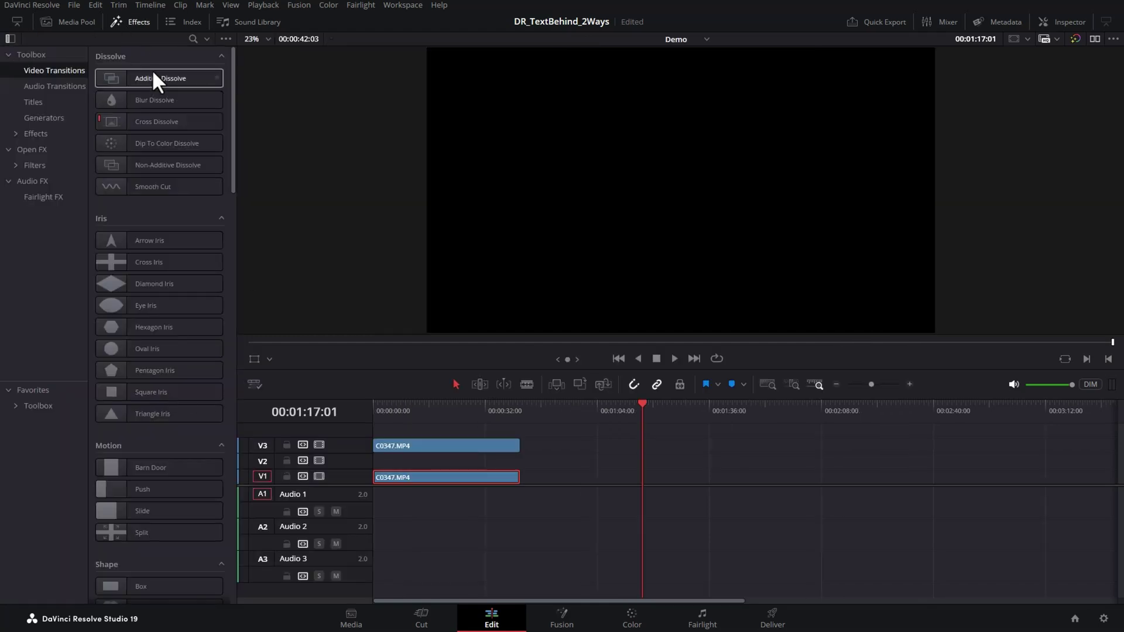
pyautogui.click(46, 102)
pyautogui.moveTo(139, 166); pyautogui.dragTo(519, 465)
pyautogui.click(434, 464)
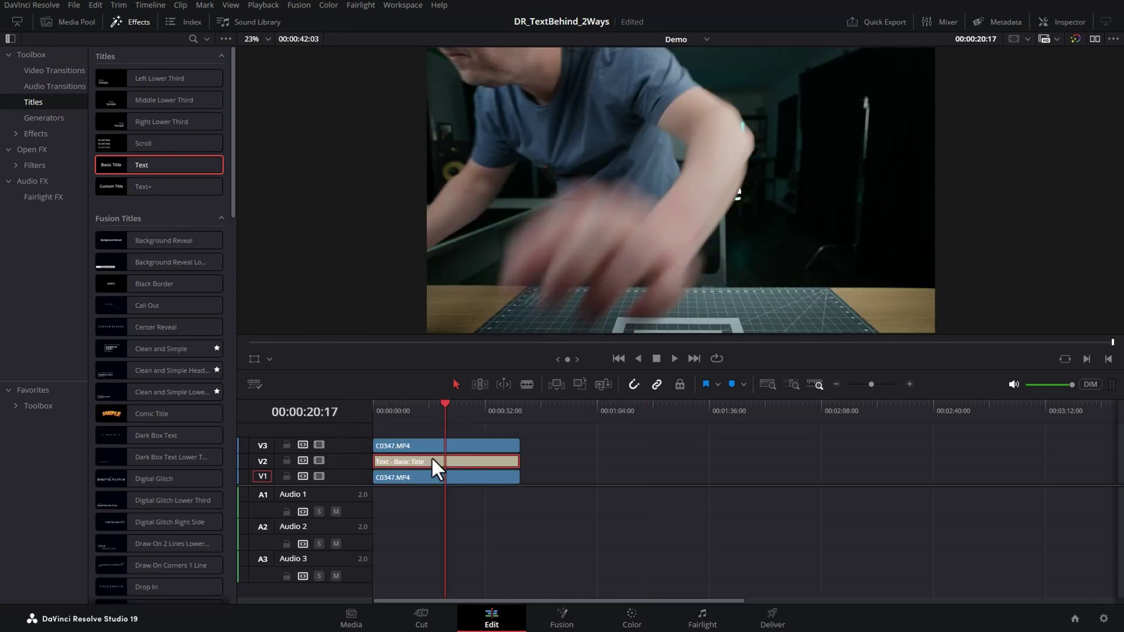
# Enlarge the title text to size 767 and move it up toward the top of the frame
pyautogui.click(1042, 22)
pyautogui.moveTo(965, 233); pyautogui.dragTo(969, 234)
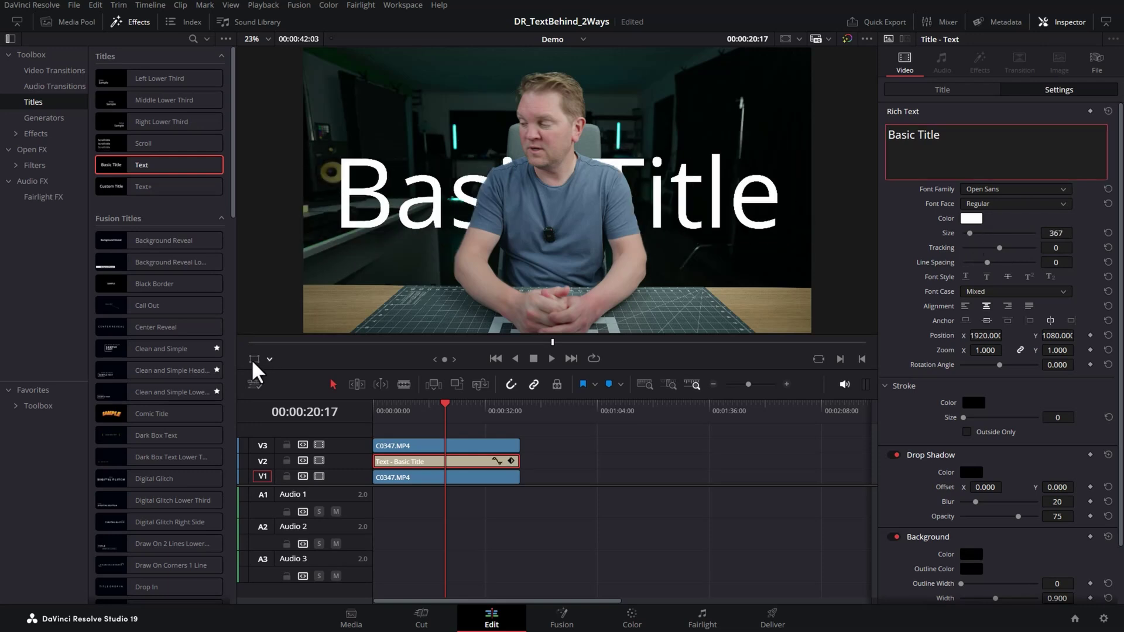
pyautogui.click(254, 361)
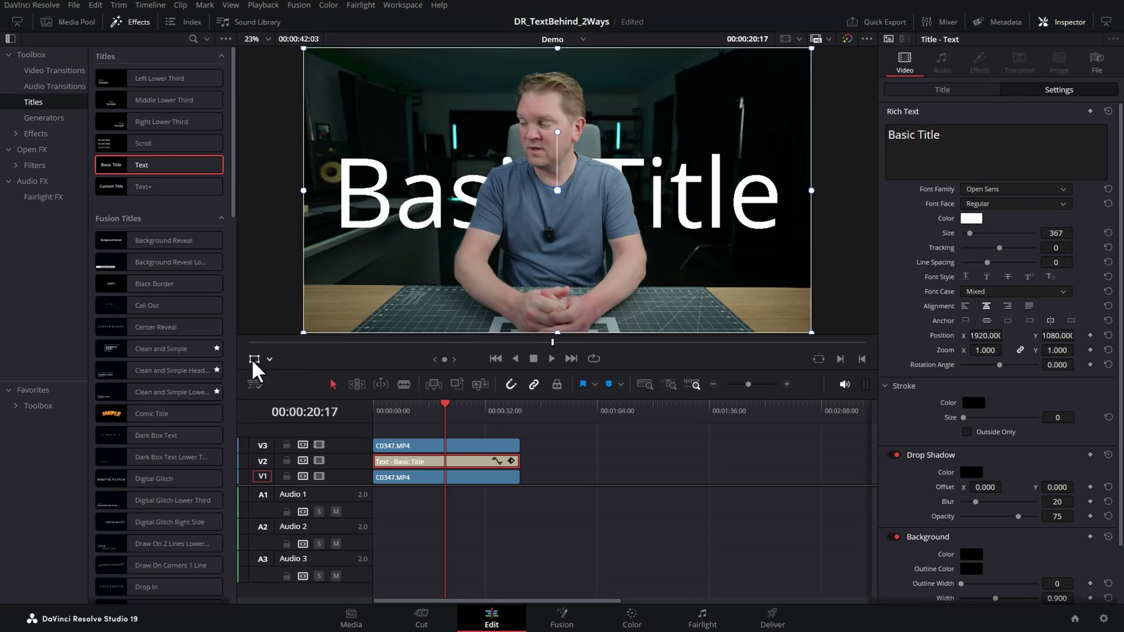
pyautogui.moveTo(705, 213); pyautogui.dragTo(692, 140)
pyautogui.click(187, 404)
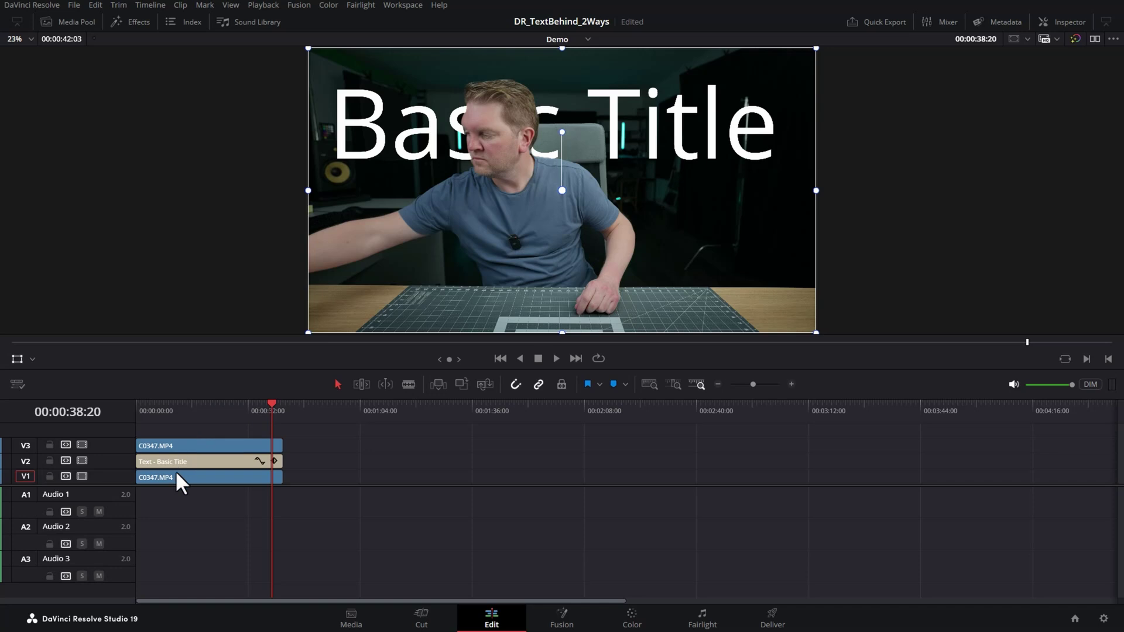
# Copy C0347.MP4 and the Basic Title later in the timeline, plus another clip copy onto V3
pyautogui.moveTo(173, 475); pyautogui.dragTo(483, 474)
pyautogui.moveTo(483, 405); pyautogui.dragTo(459, 405)
pyautogui.moveTo(159, 462); pyautogui.dragTo(466, 460)
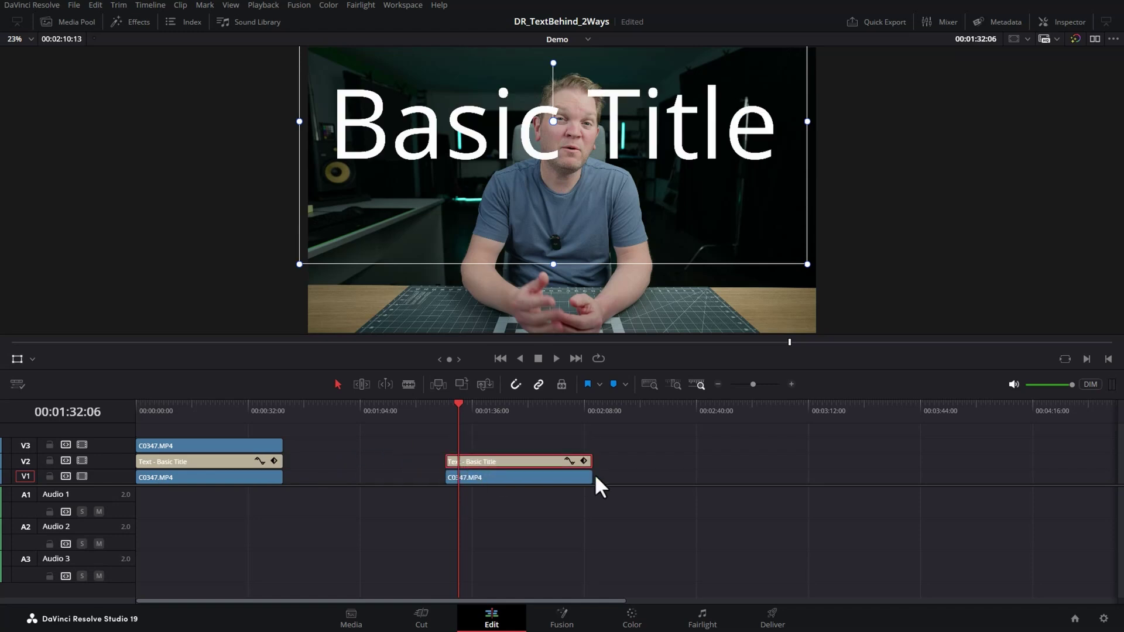
pyautogui.click(497, 477)
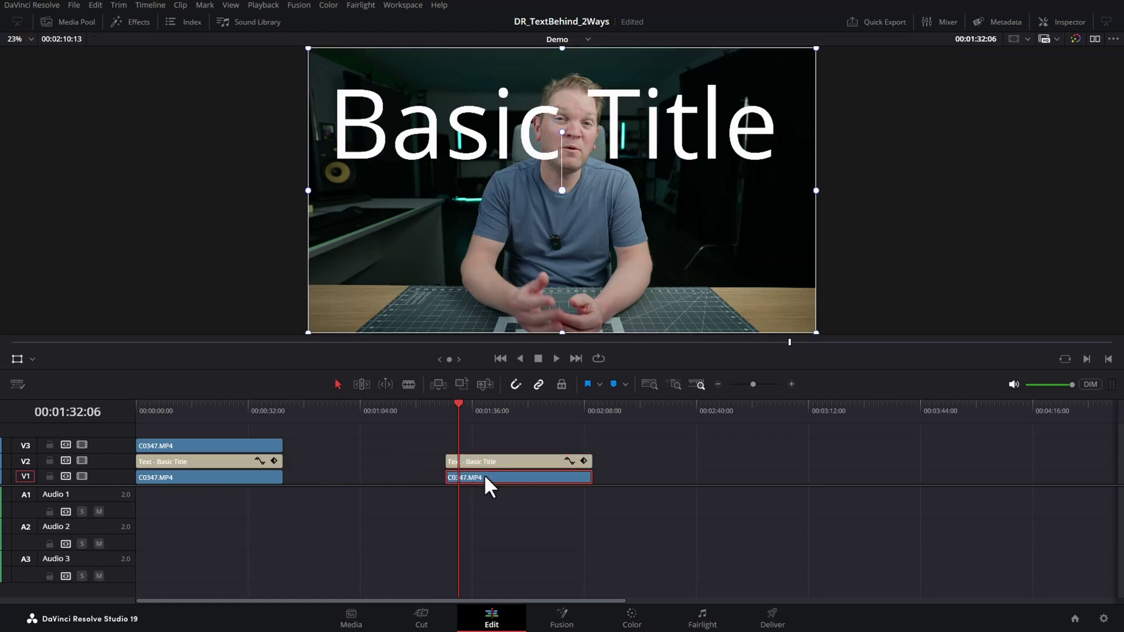
pyautogui.moveTo(462, 476); pyautogui.dragTo(503, 444)
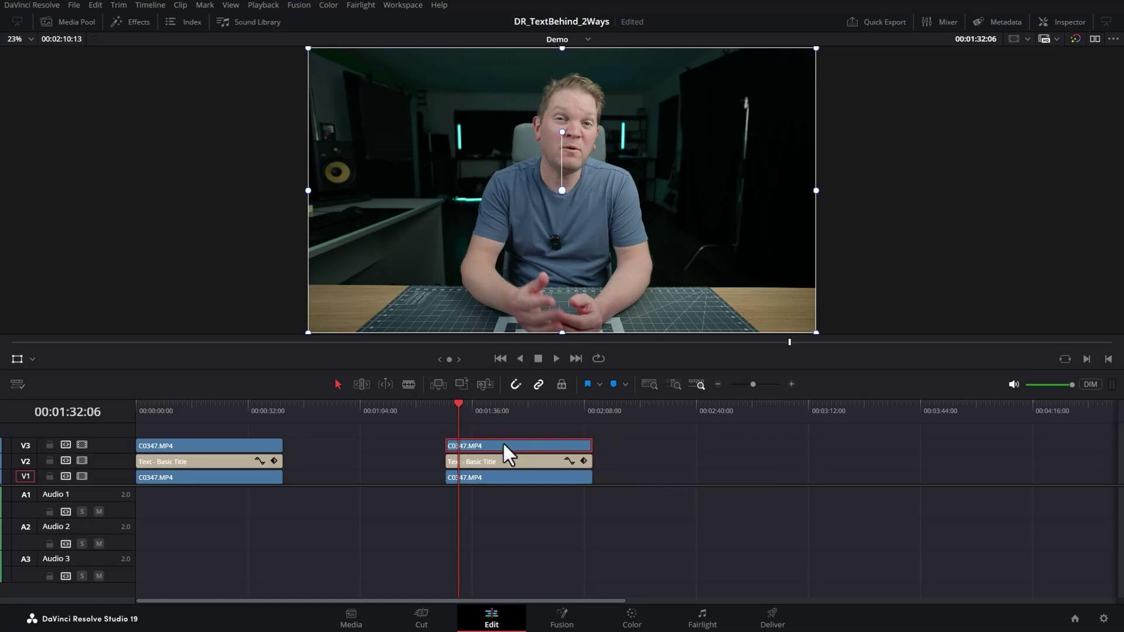
# On the Color page, clear and close the Effects Library and open the Magic Mask palette
pyautogui.click(632, 622)
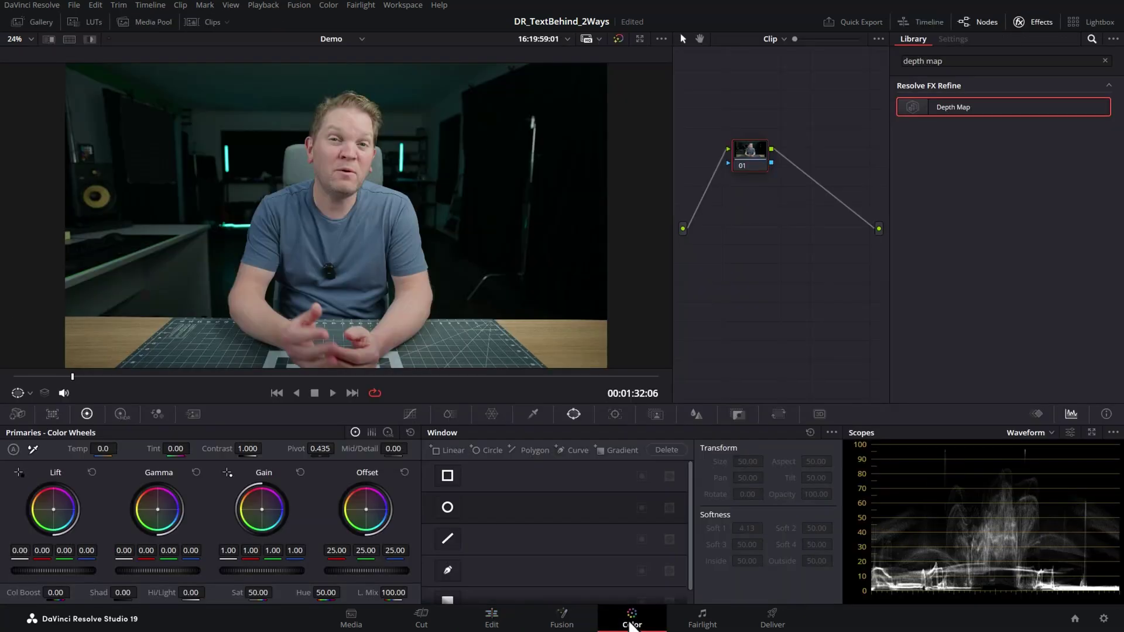
pyautogui.click(1105, 61)
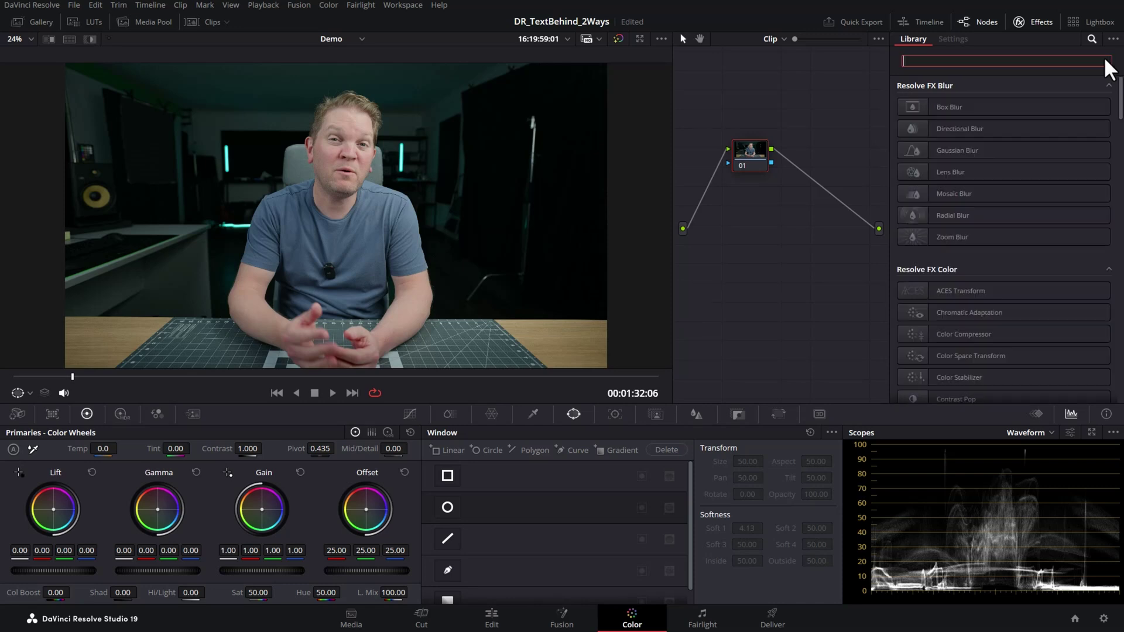
pyautogui.click(1044, 23)
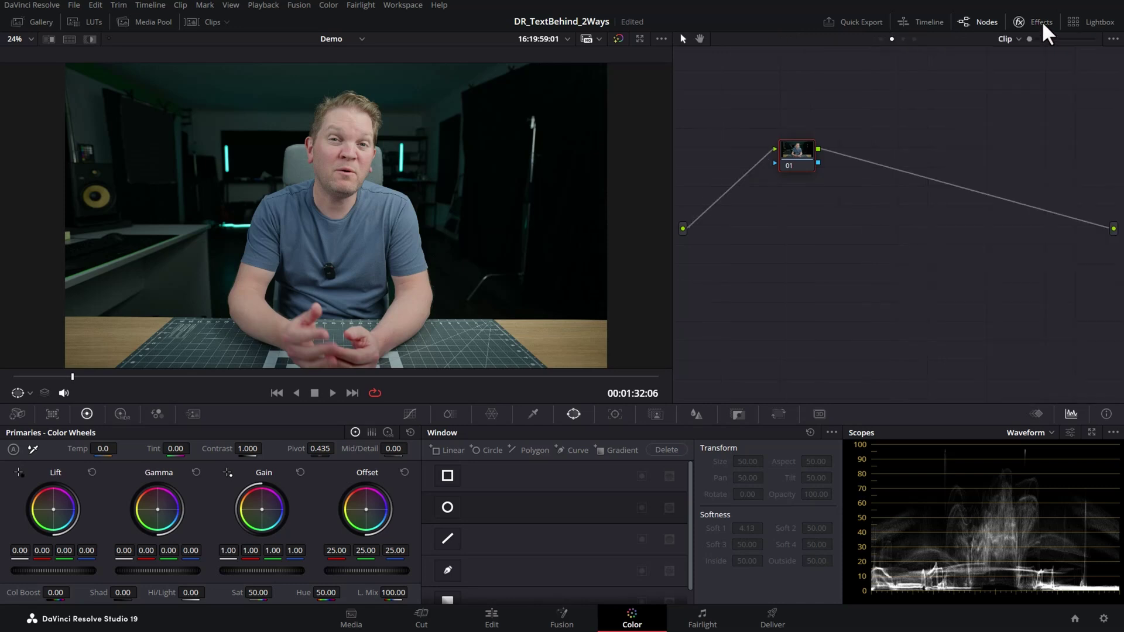
pyautogui.click(656, 416)
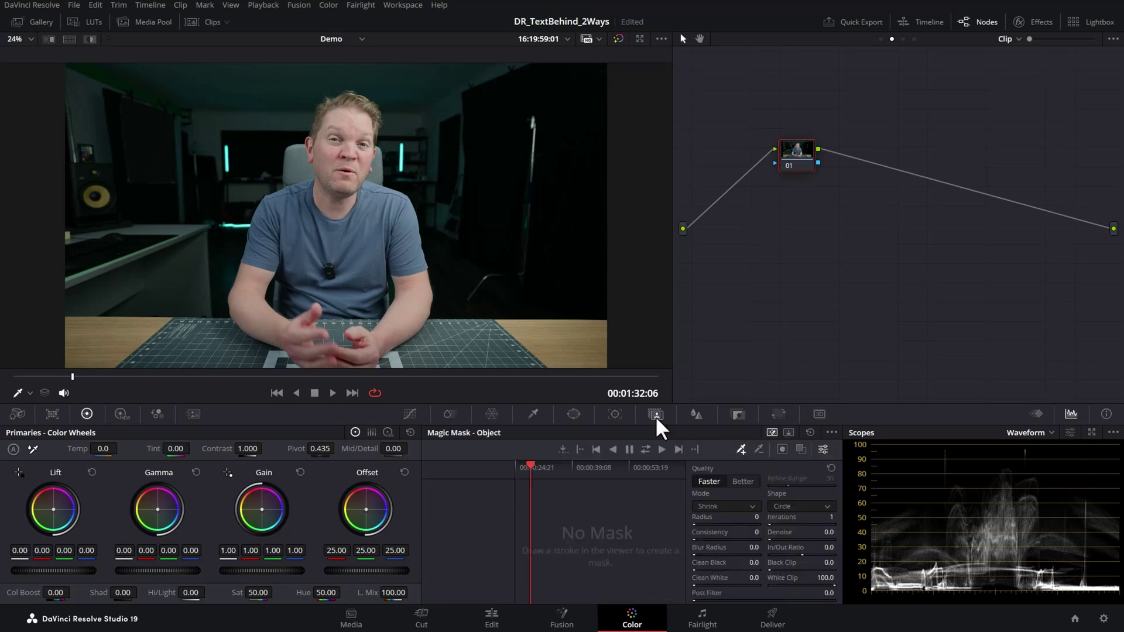
# Paint a mask stroke on the presenter, set quality to Better, and show the mask overlay
pyautogui.click(85, 378)
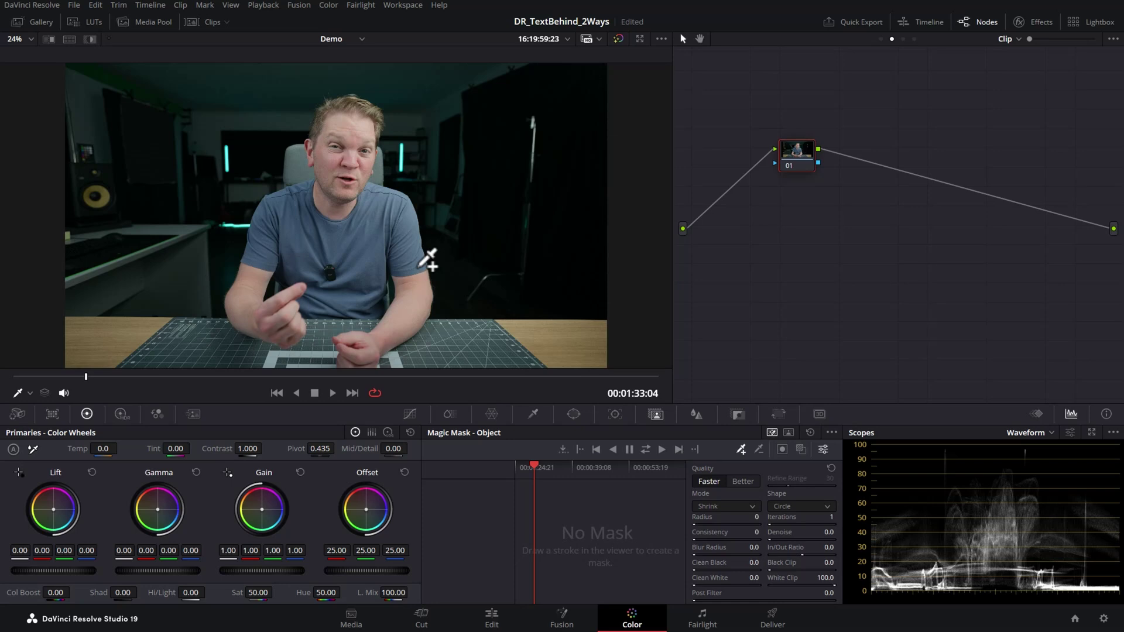
pyautogui.moveTo(363, 355)
pyautogui.mouseDown()
pyautogui.moveTo(410, 312)
pyautogui.moveTo(417, 249)
pyautogui.moveTo(365, 145)
pyautogui.moveTo(366, 108)
pyautogui.moveTo(329, 112)
pyautogui.moveTo(325, 173)
pyautogui.moveTo(267, 228)
pyautogui.moveTo(246, 300)
pyautogui.moveTo(271, 318)
pyautogui.moveTo(400, 251)
pyautogui.mouseUp()
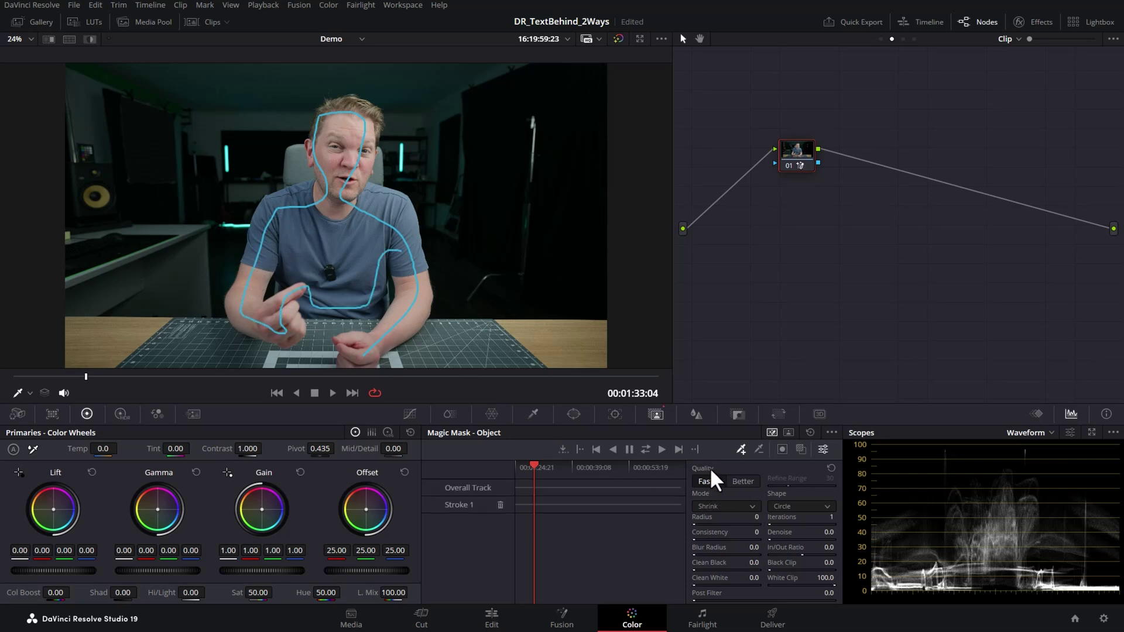
pyautogui.click(744, 485)
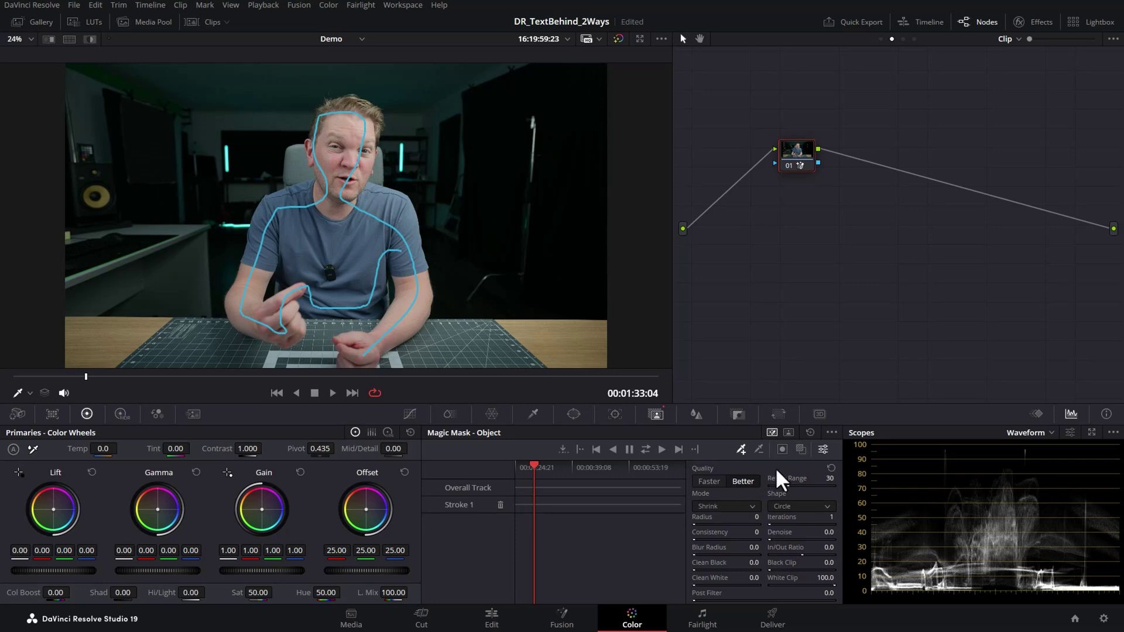
pyautogui.click(802, 452)
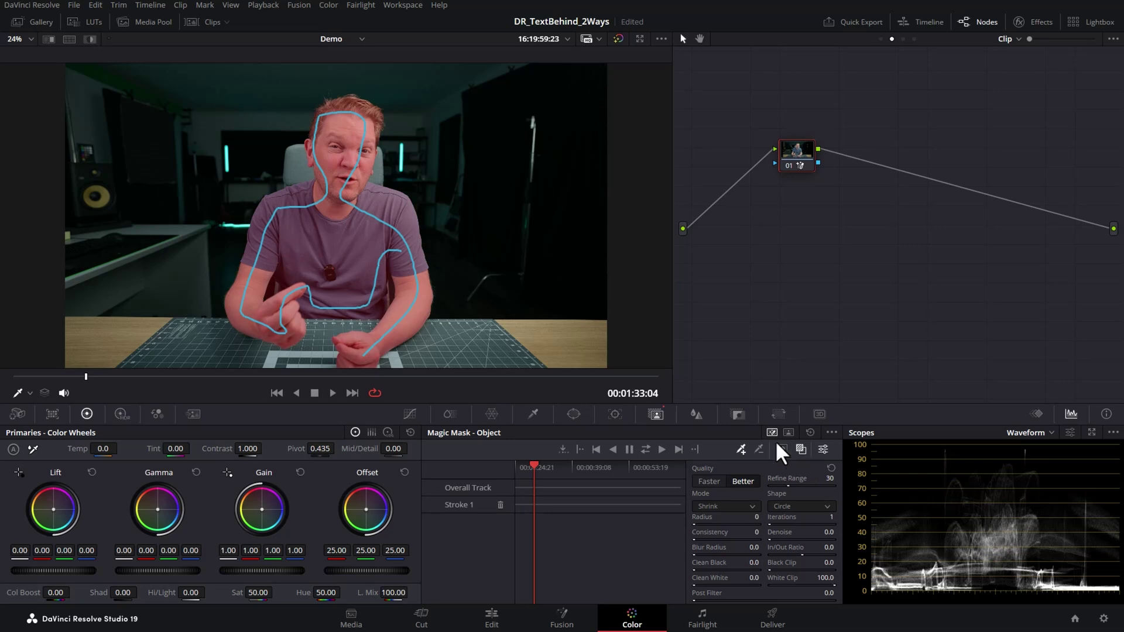
# Track the presenter's mask forward and backward through the entire clip
pyautogui.click(645, 450)
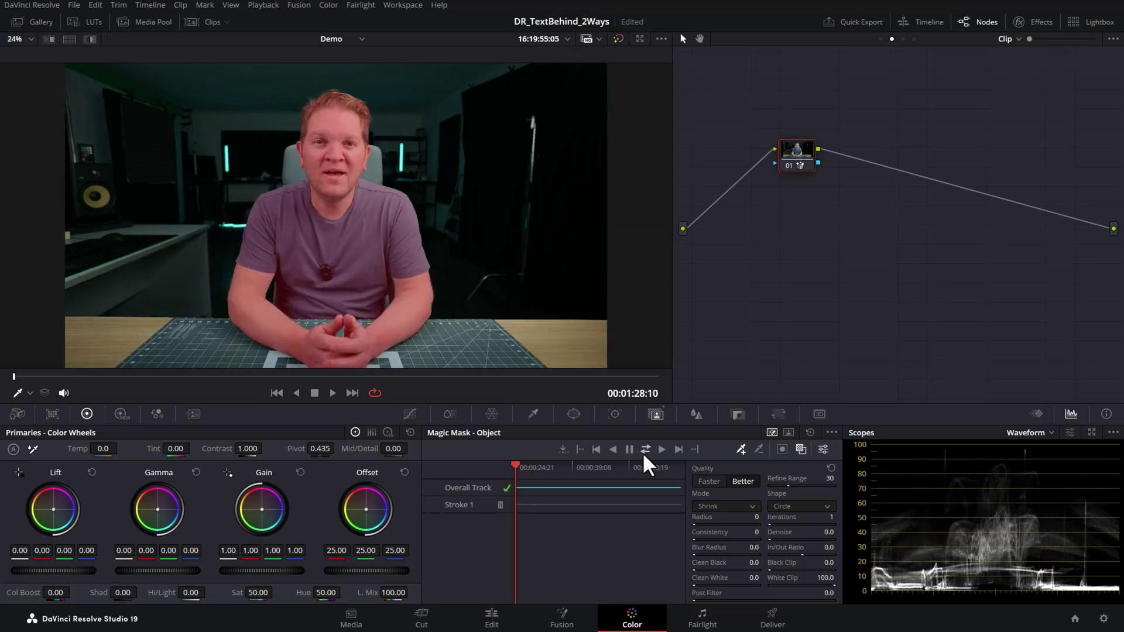
# Connect node 01's Magic Mask alpha to a new alpha output, then return to the Edit page
pyautogui.rightClick(883, 250)
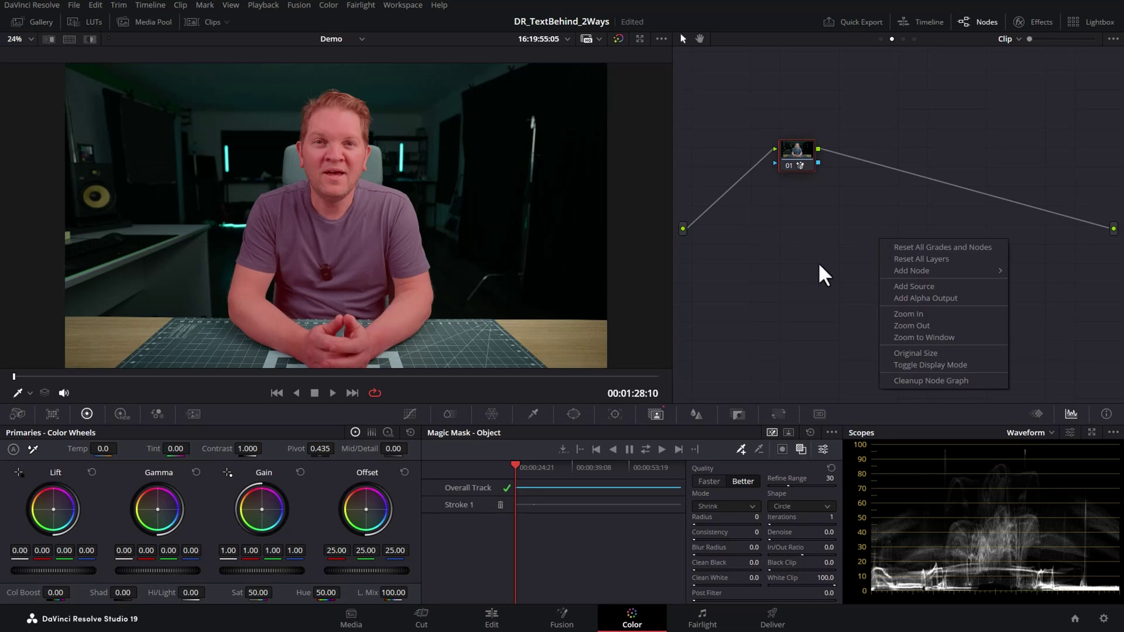
pyautogui.click(968, 308)
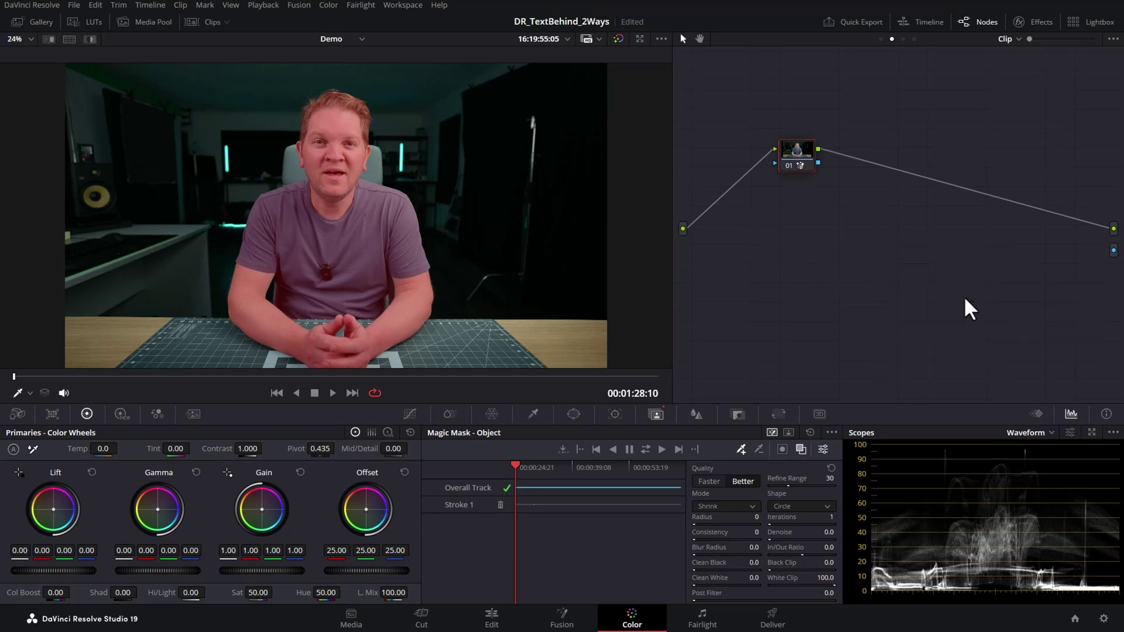
pyautogui.moveTo(817, 163); pyautogui.dragTo(1115, 251)
pyautogui.click(494, 624)
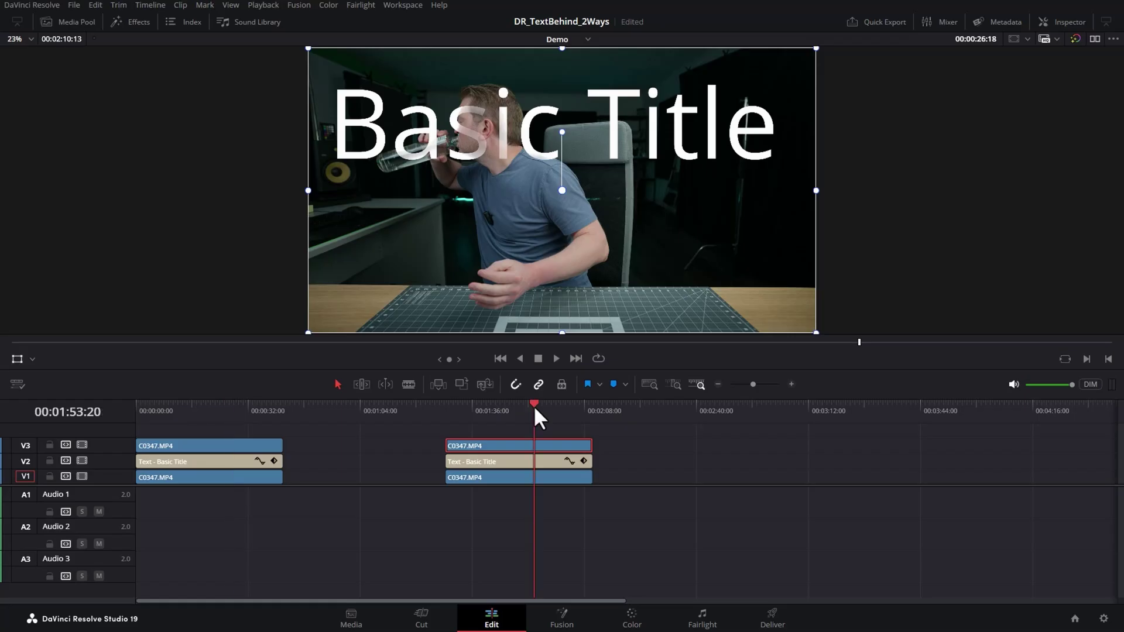
# Move the playhead to about 01:41:03 and reopen the Color page
pyautogui.click(490, 409)
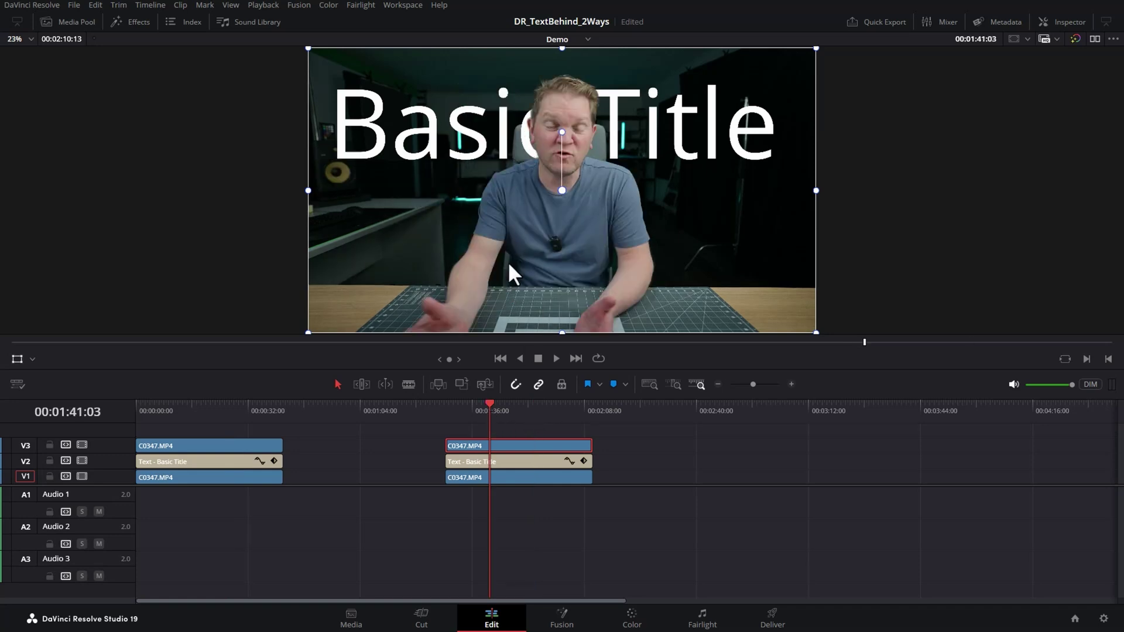
pyautogui.click(633, 621)
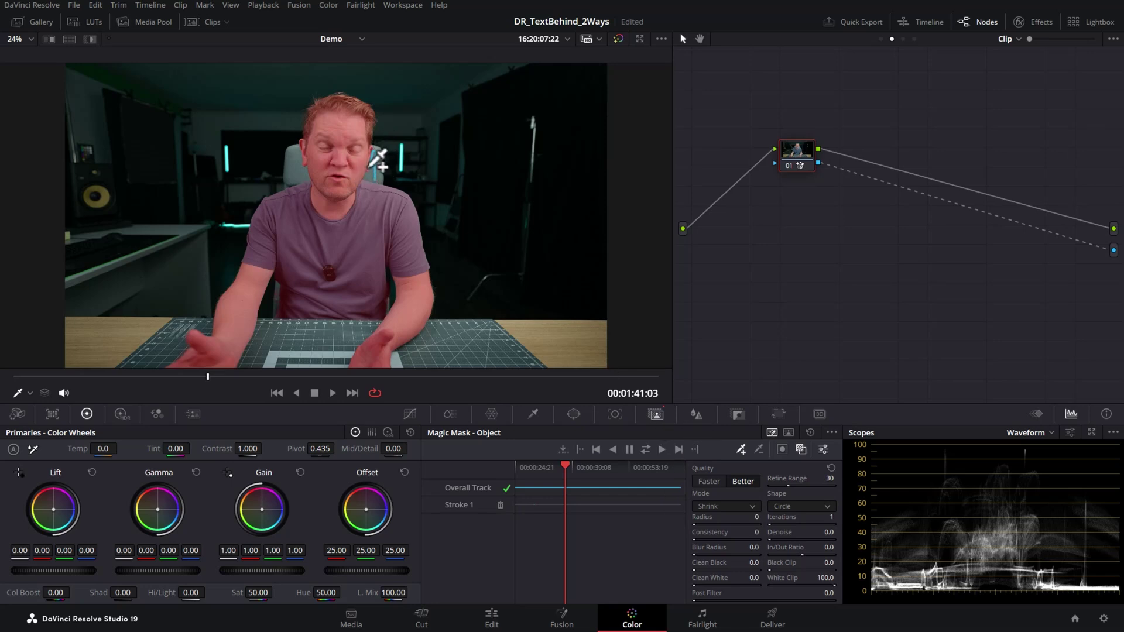
# Add a second Magic Mask stroke over the chair and track it forward and reverse
pyautogui.moveTo(377, 157)
pyautogui.mouseDown()
pyautogui.moveTo(370, 186)
pyautogui.moveTo(291, 186)
pyautogui.moveTo(317, 150)
pyautogui.mouseUp()
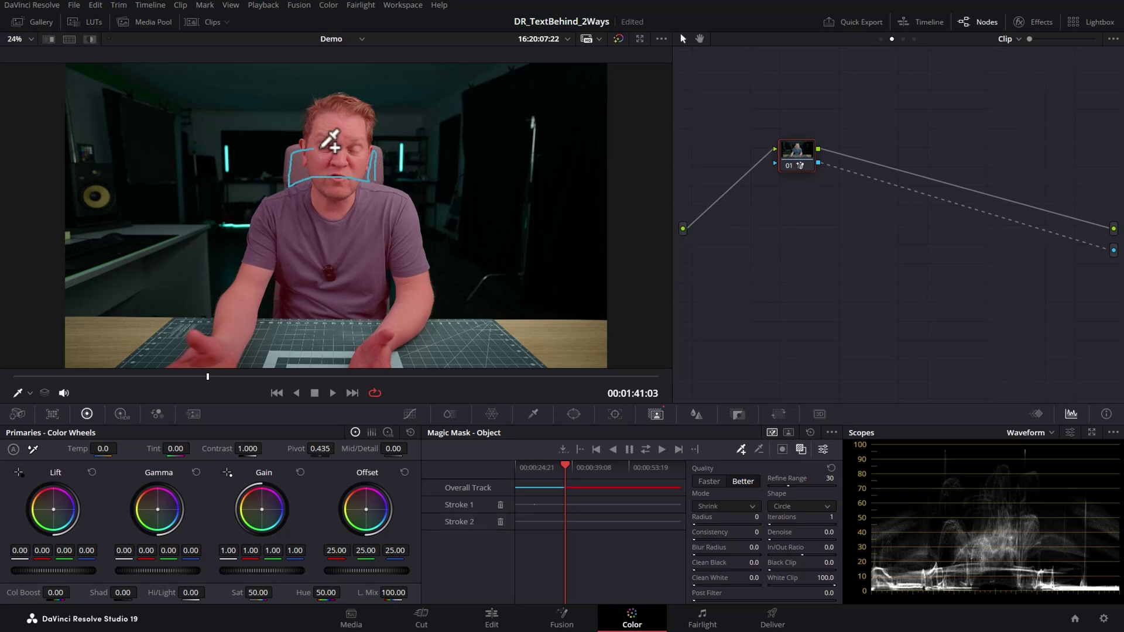
pyautogui.click(646, 451)
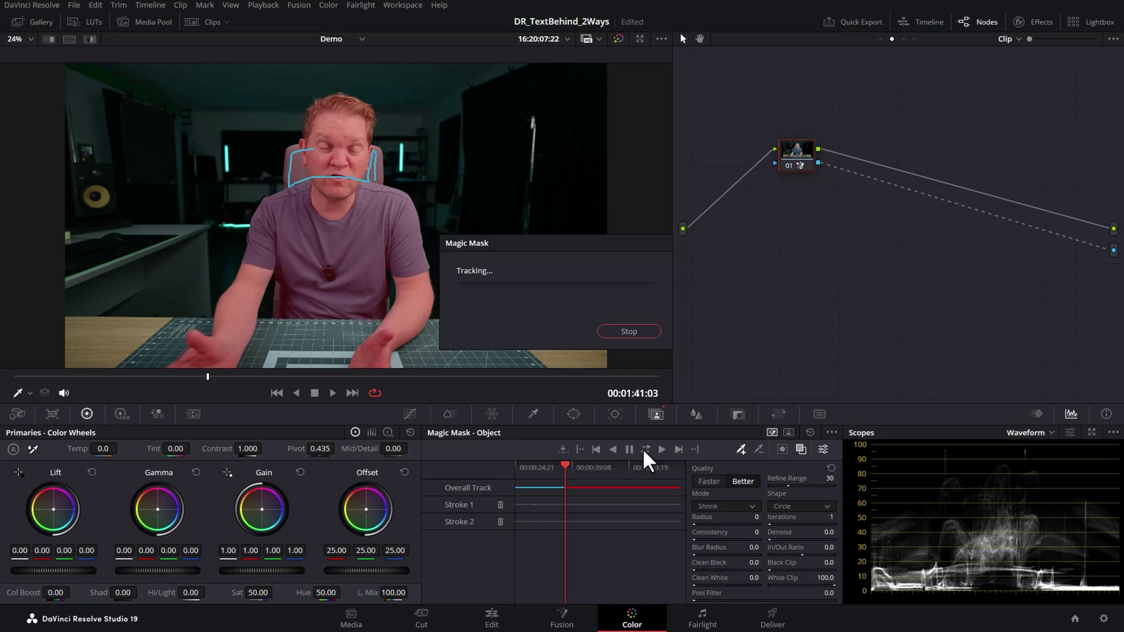